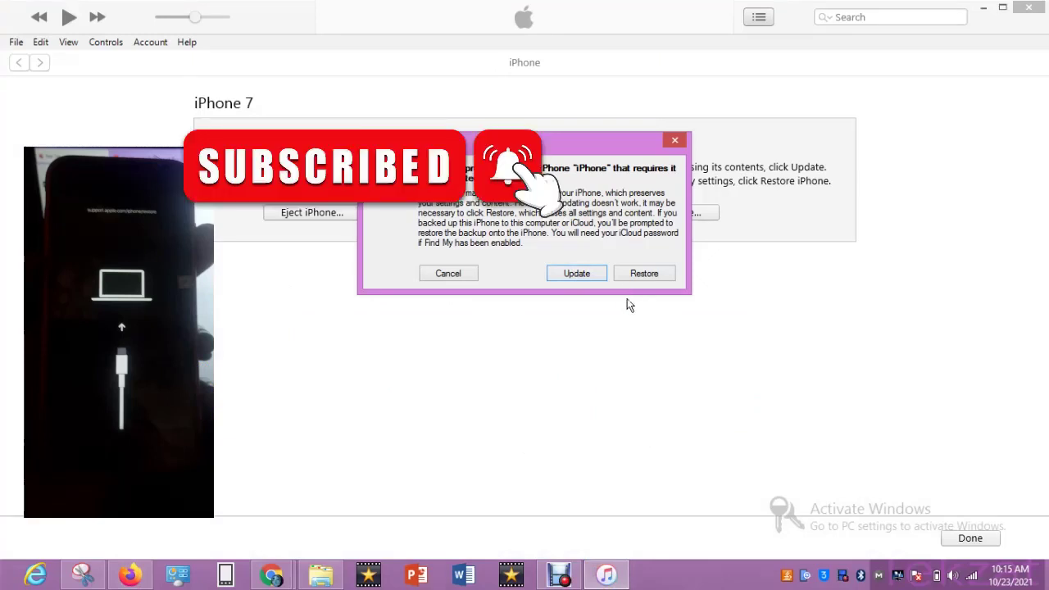
- Dismiss the update-or-restore warning to reveal the iPhone 7 Recovery Mode page
left_click(675, 141)
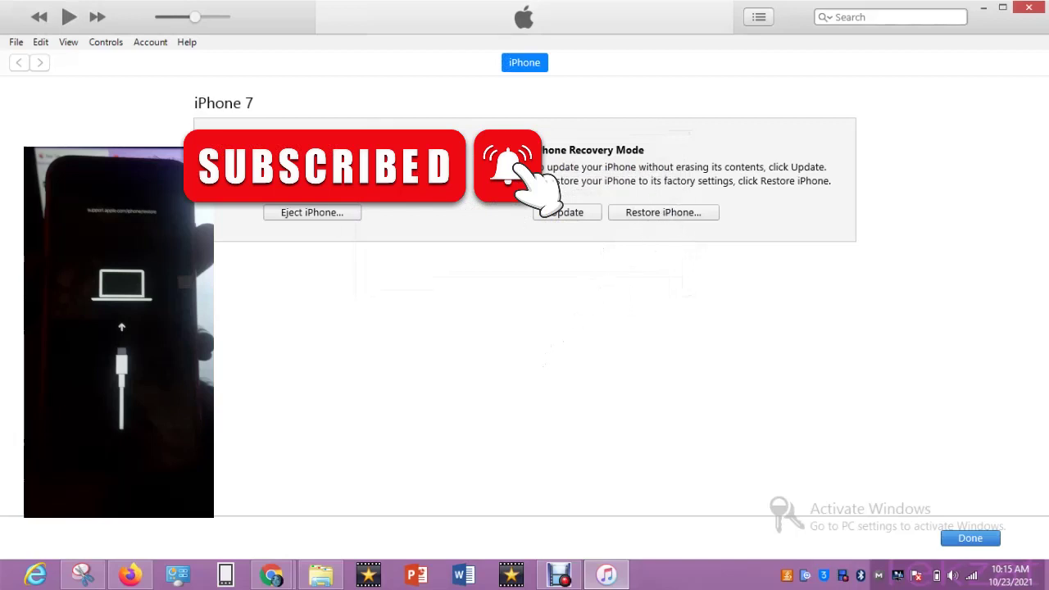
left_click(660, 217, "shift")
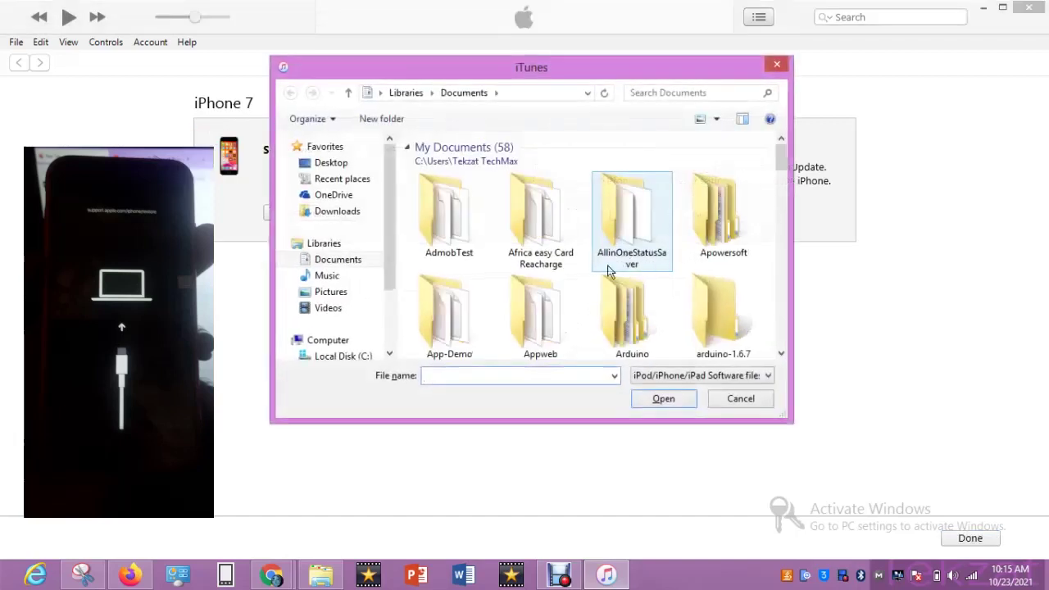
left_click_drag(780, 160, 780, 299)
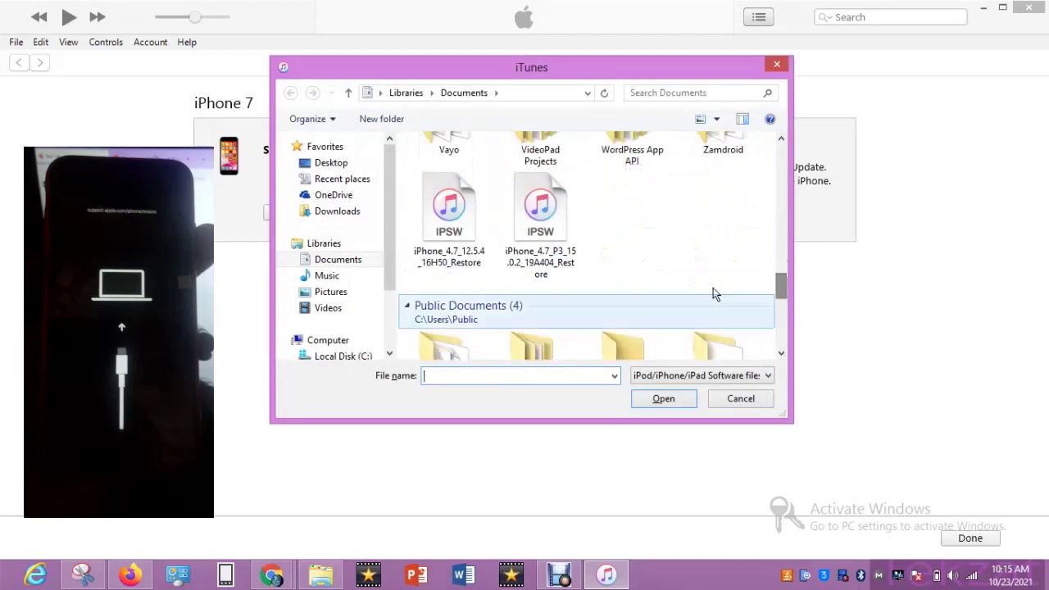
double_click(534, 252)
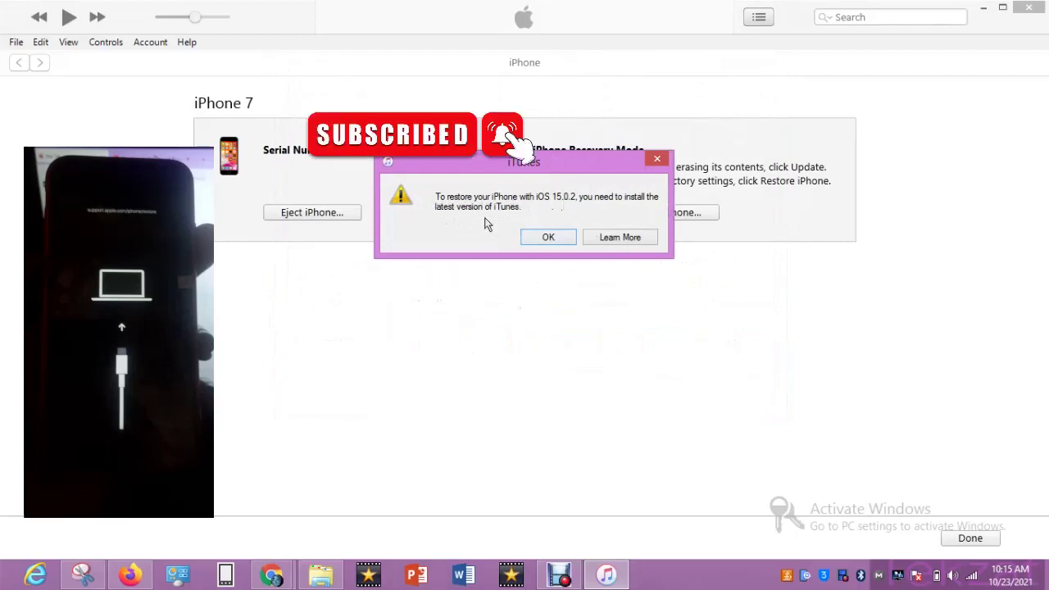
left_click(547, 238)
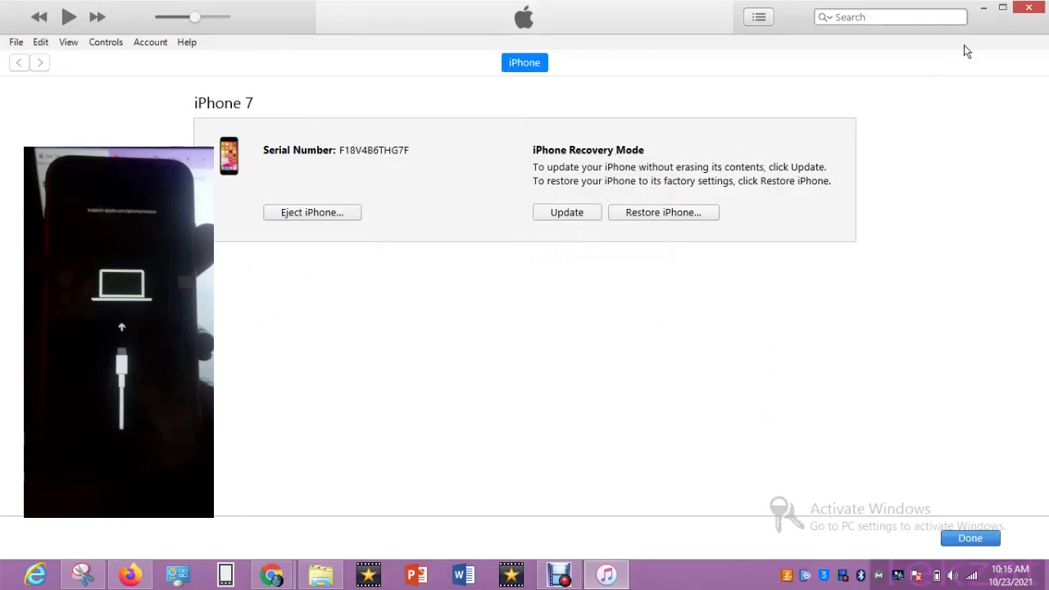
- Close iTunes and relaunch it from the iTunes shortcut in File Explorer's Desktop folder
left_click(1029, 7)
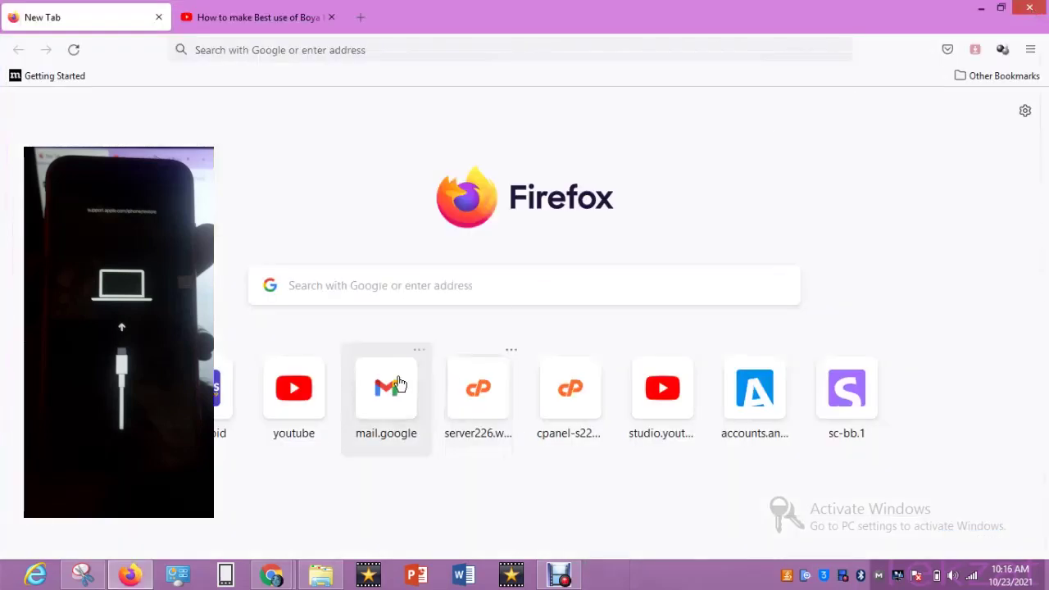
left_click(316, 577)
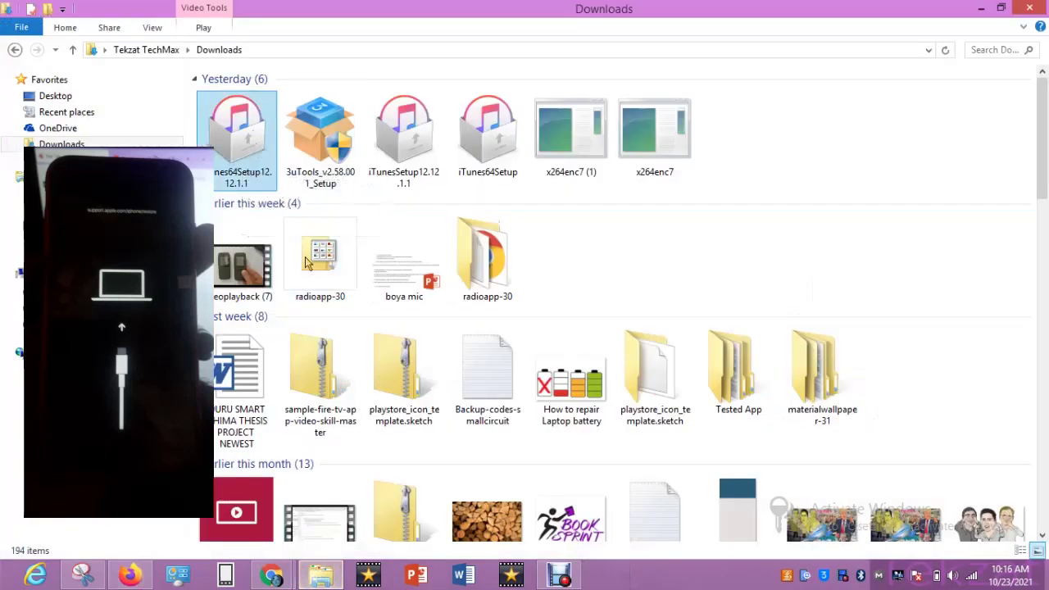
left_click(980, 9)
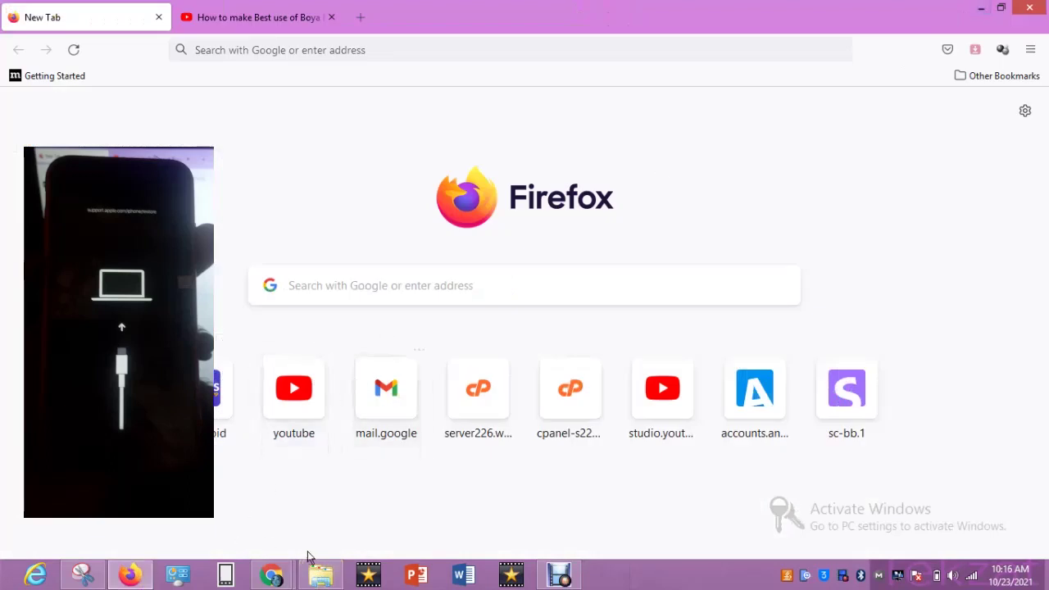
left_click(325, 580)
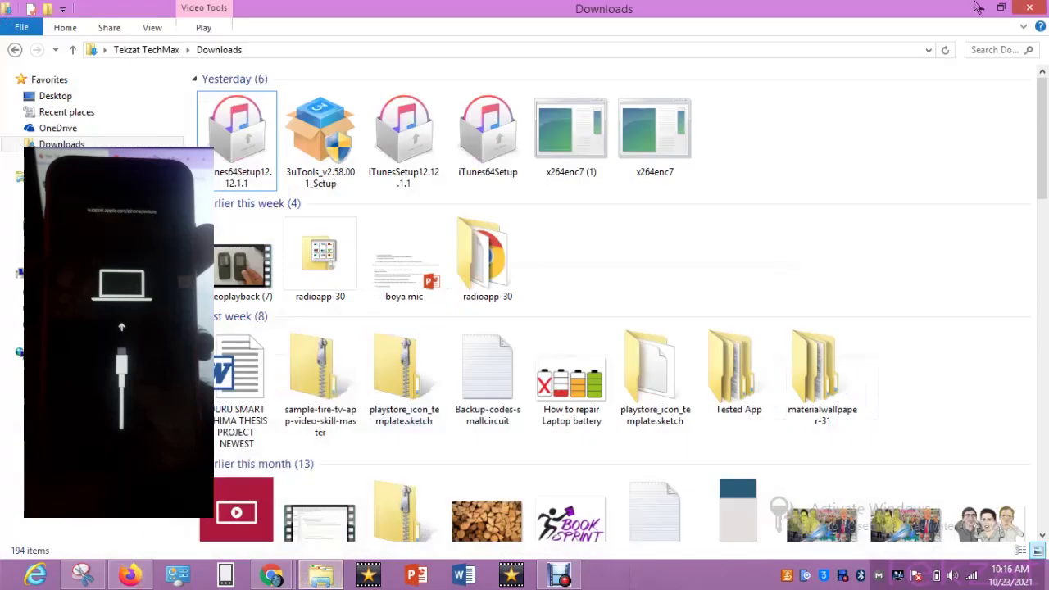
left_click(64, 98)
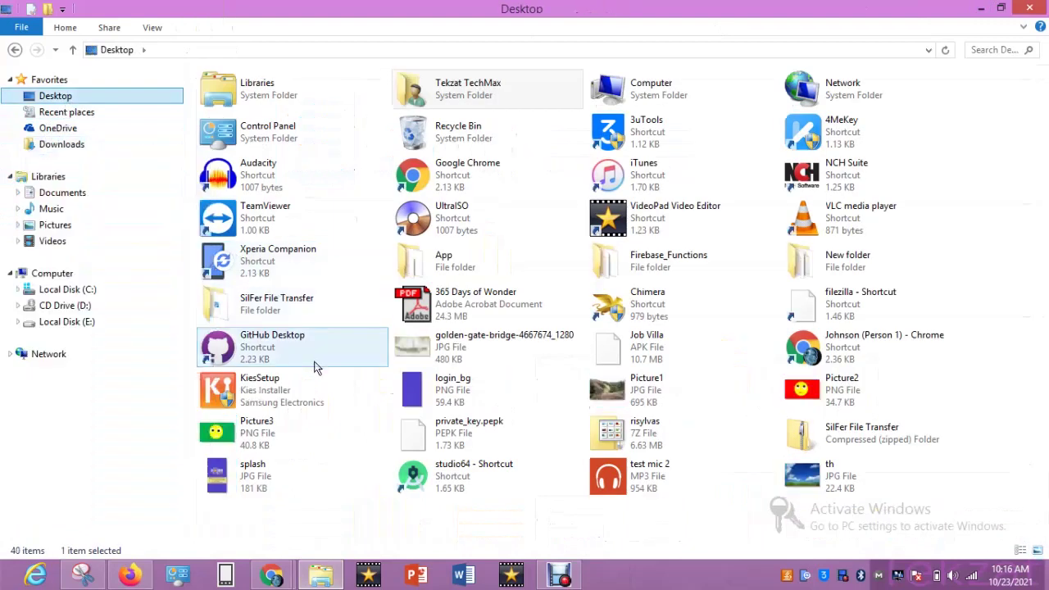
double_click(631, 174)
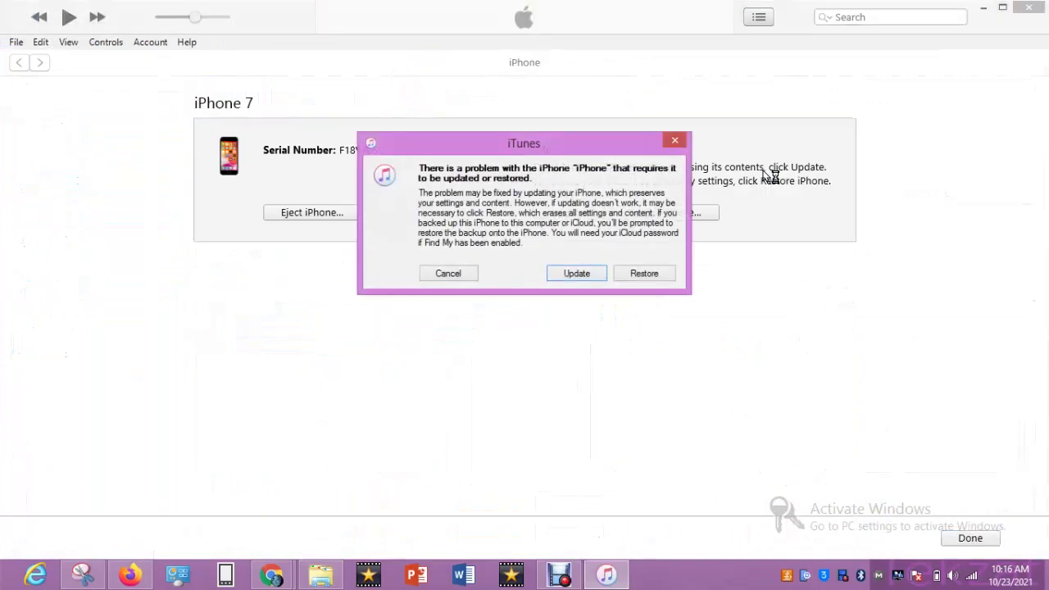
- Try restoring with iPhone_4.7_P3_15.0.2_19A404_Restore, then follow Learn More to Apple's update page
left_click(672, 143)
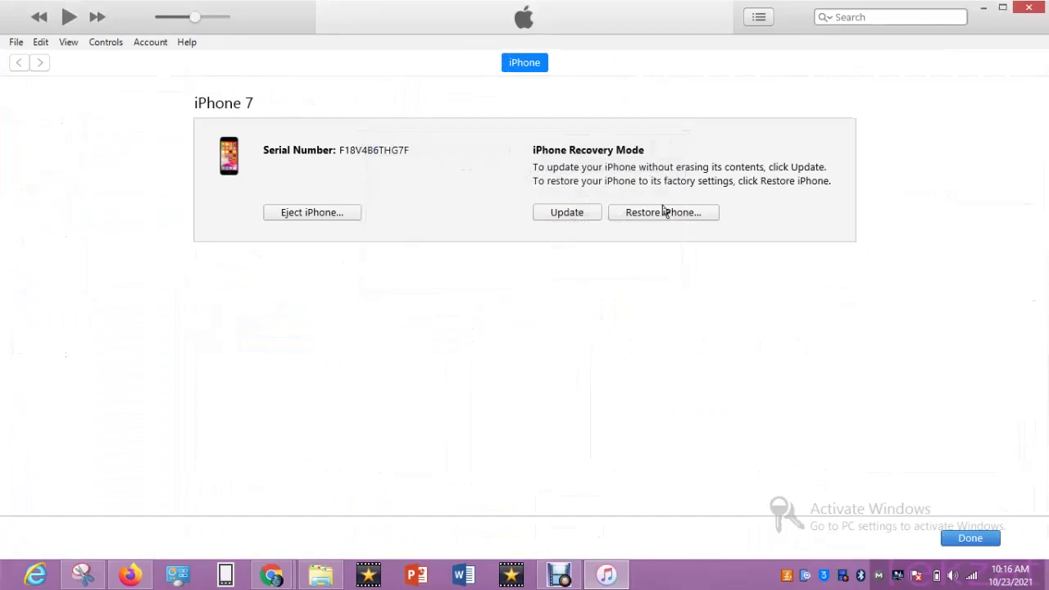
left_click(663, 212, "shift")
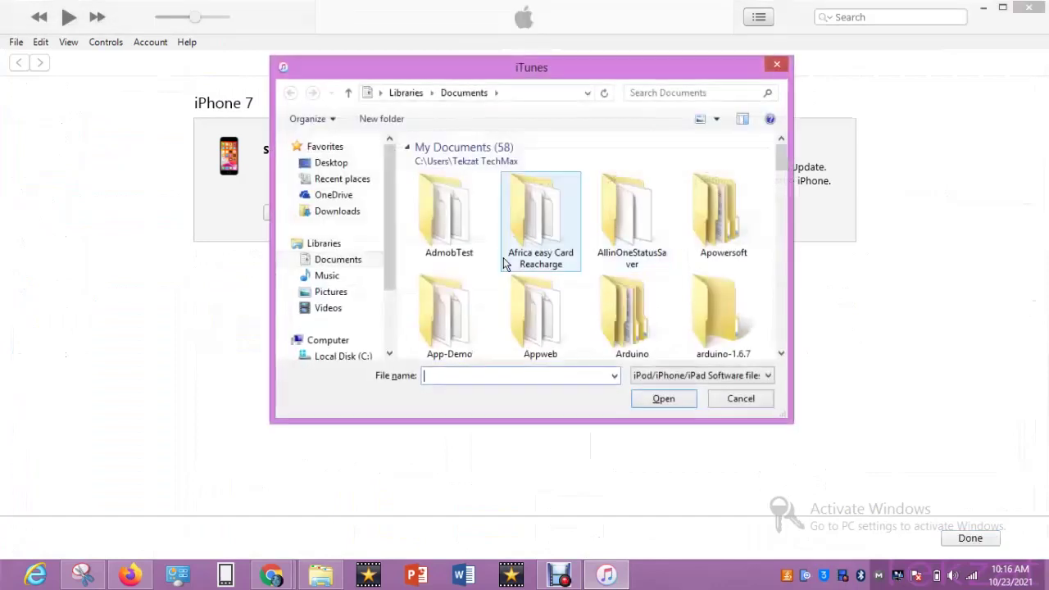
left_click_drag(782, 163, 782, 281)
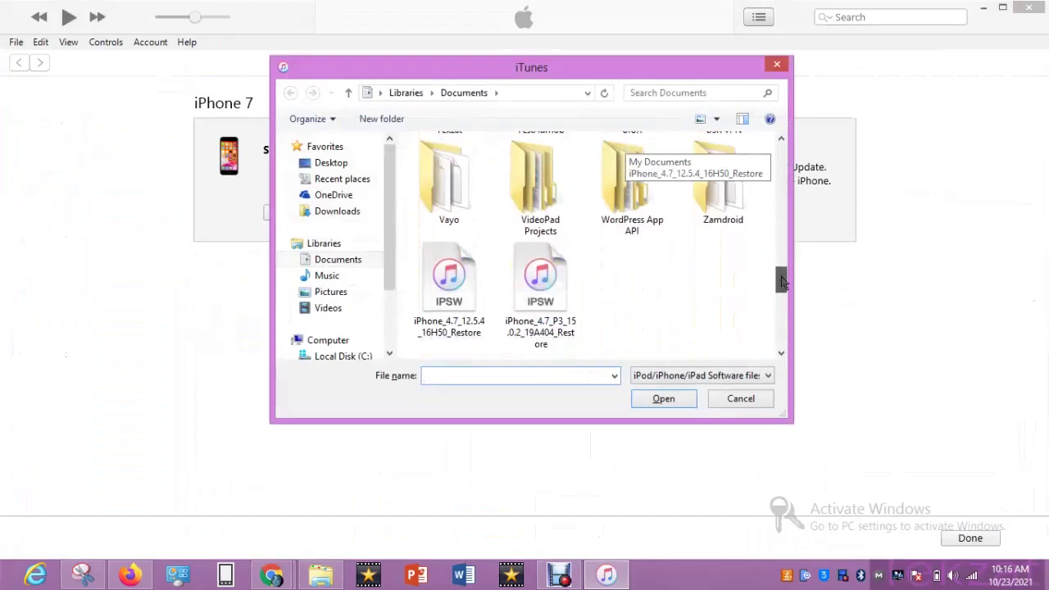
double_click(541, 283)
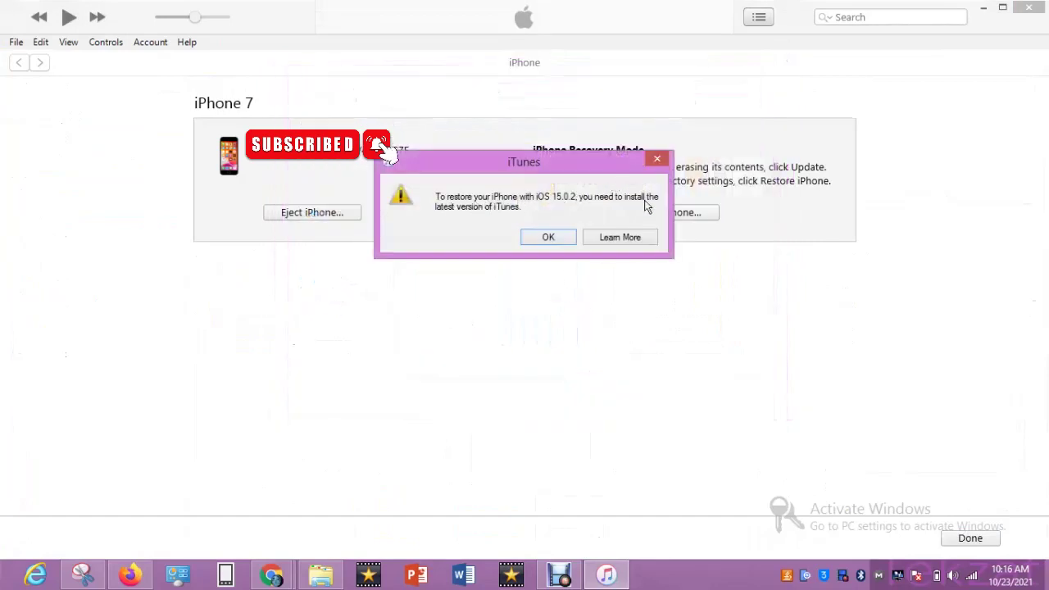
left_click(637, 239)
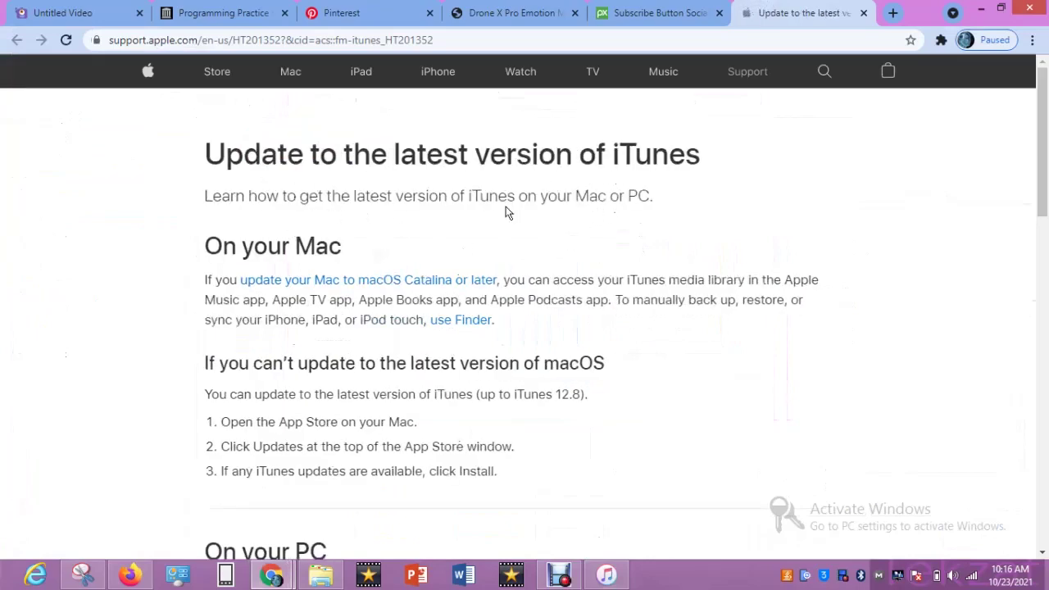
- Open Apple's latest iTunes download page from the 'On your PC' section
scroll(402, 363, "down", 5)
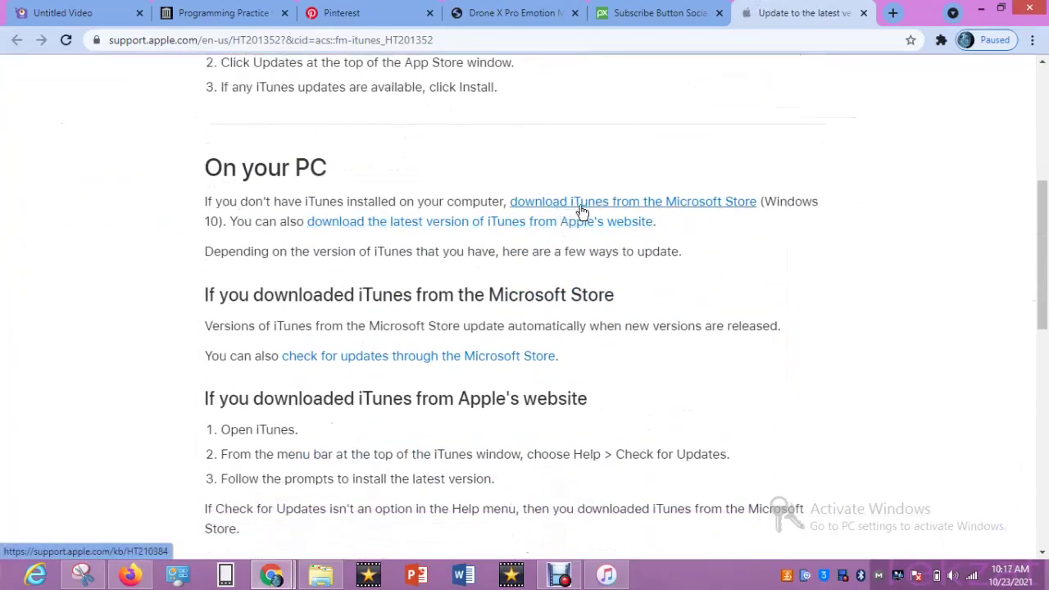
left_click(420, 225)
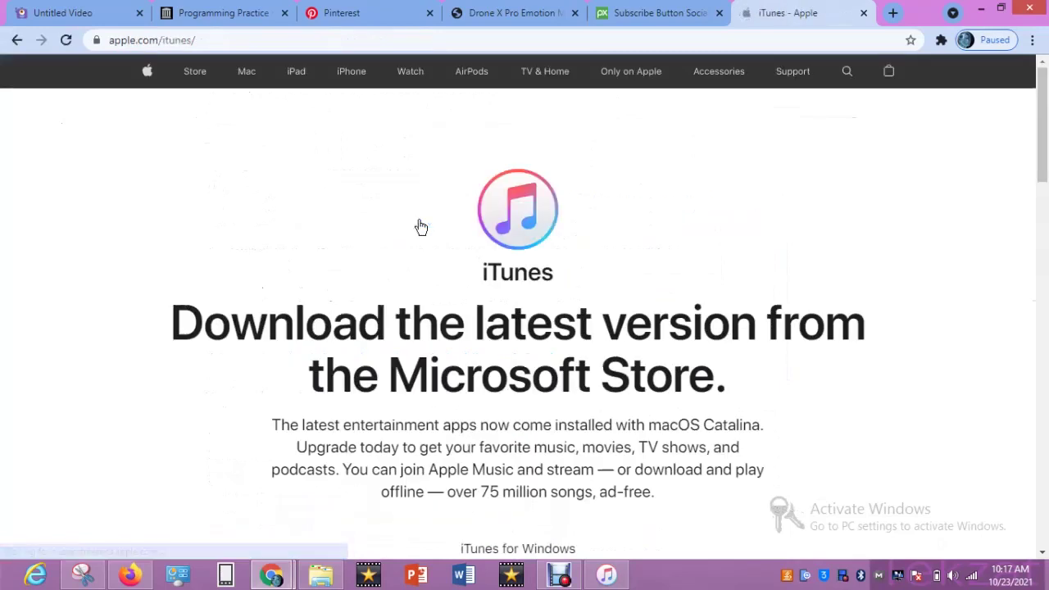
scroll(420, 227, "down", 6)
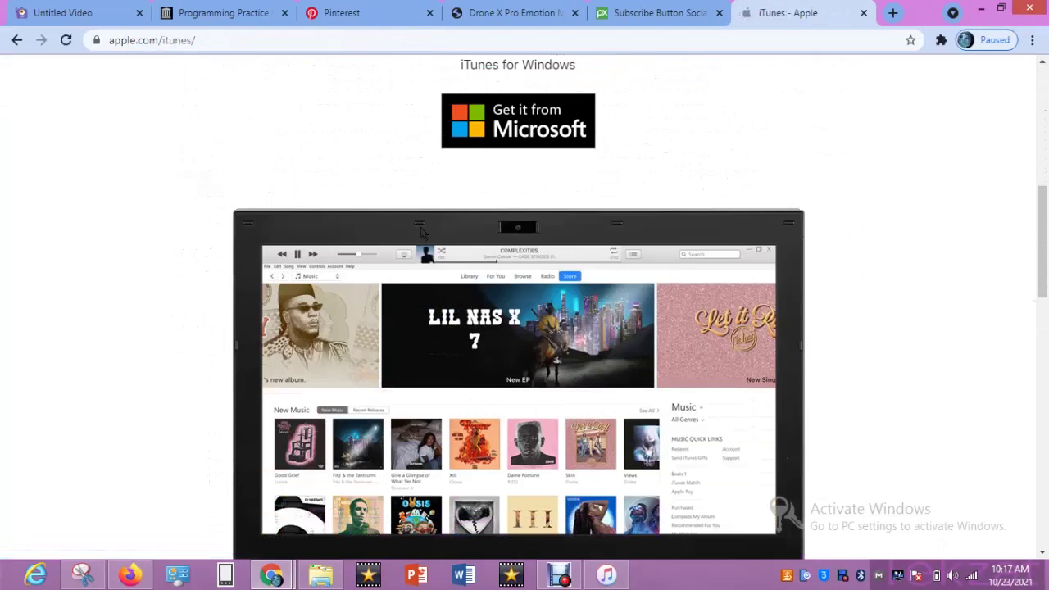
scroll(420, 227, "down", 4)
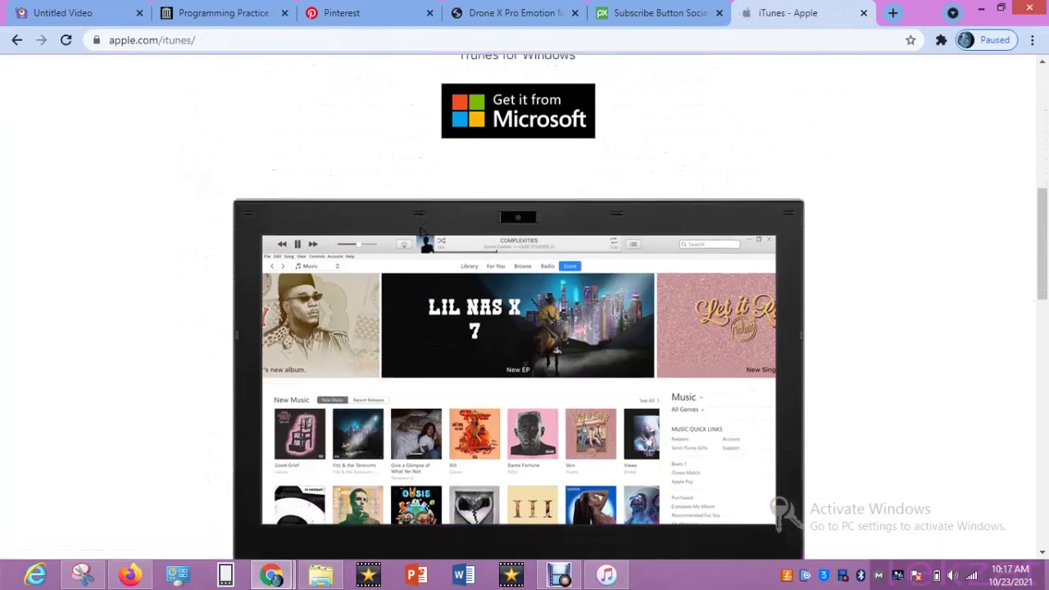
scroll(420, 227, "up", 3)
scroll(421, 227, "up", 4)
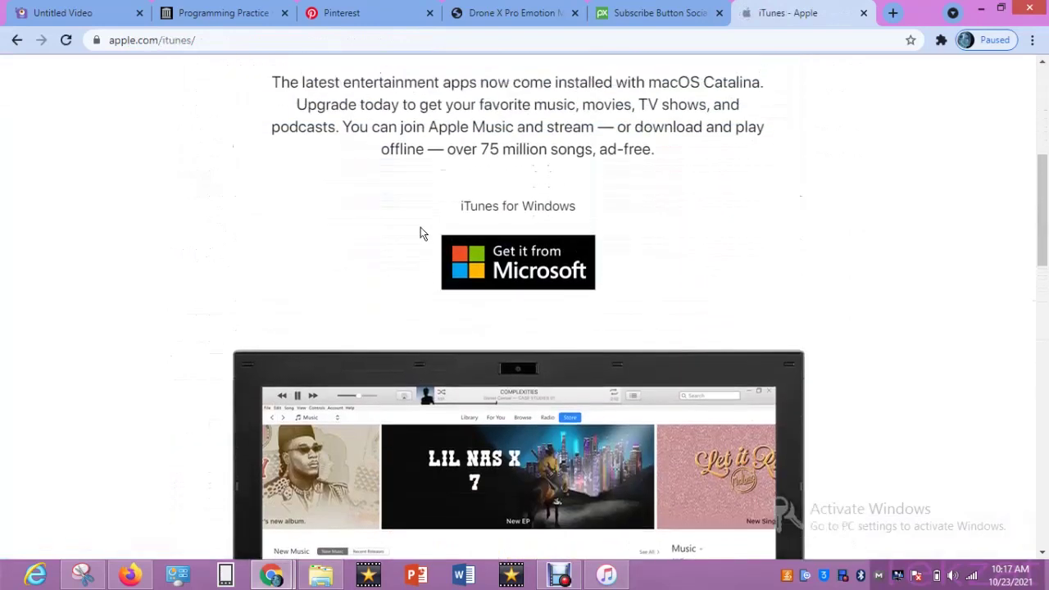
- Follow 'Get it from Microsoft' and open the Microsoft Store & billing help page
left_click(525, 436)
left_click(854, 374)
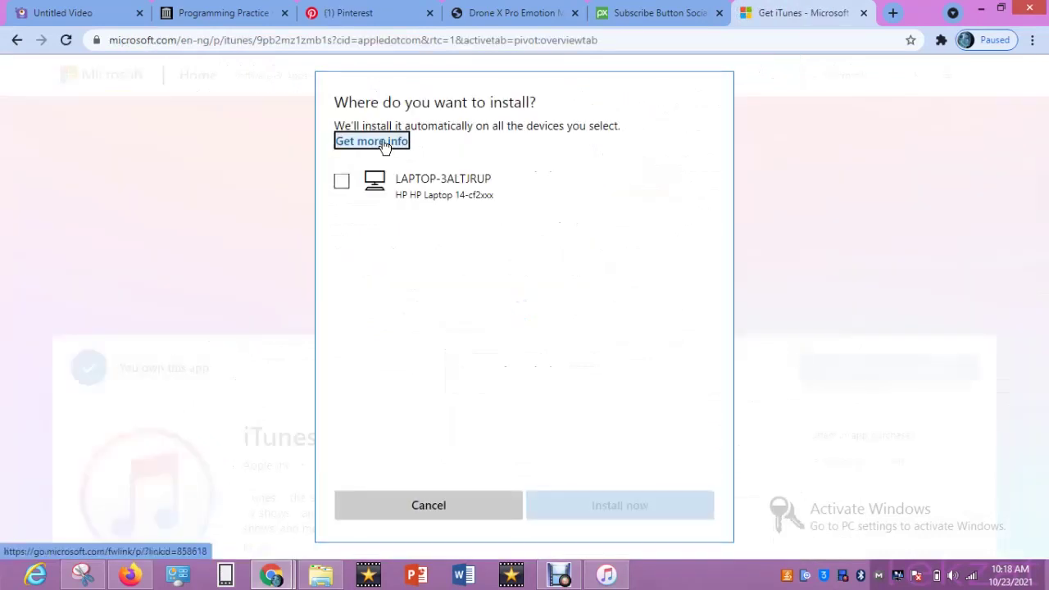
left_click(384, 144)
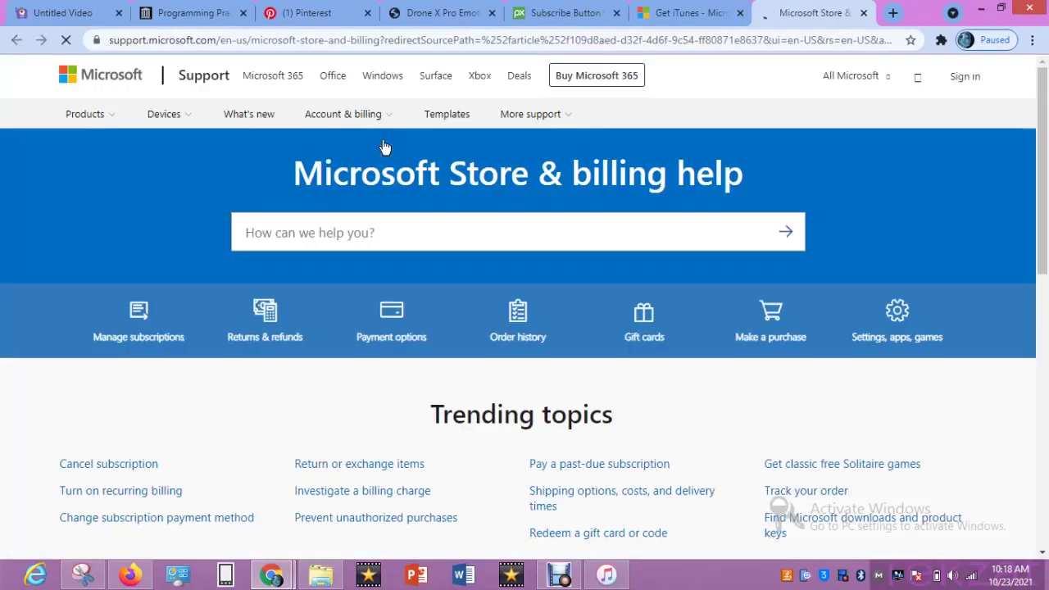
scroll(395, 197, "down", 2)
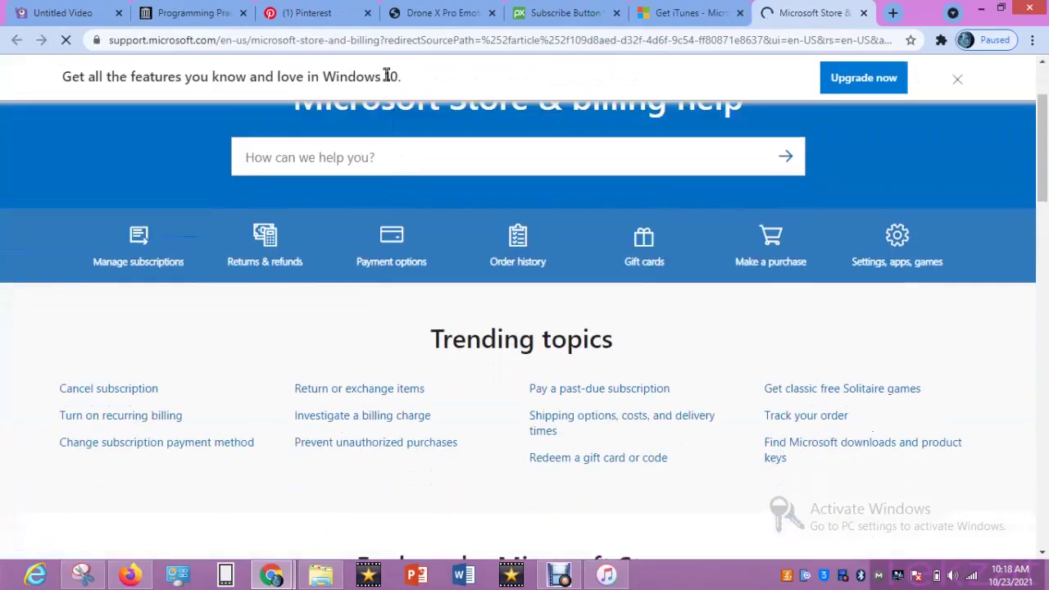
left_click(386, 42)
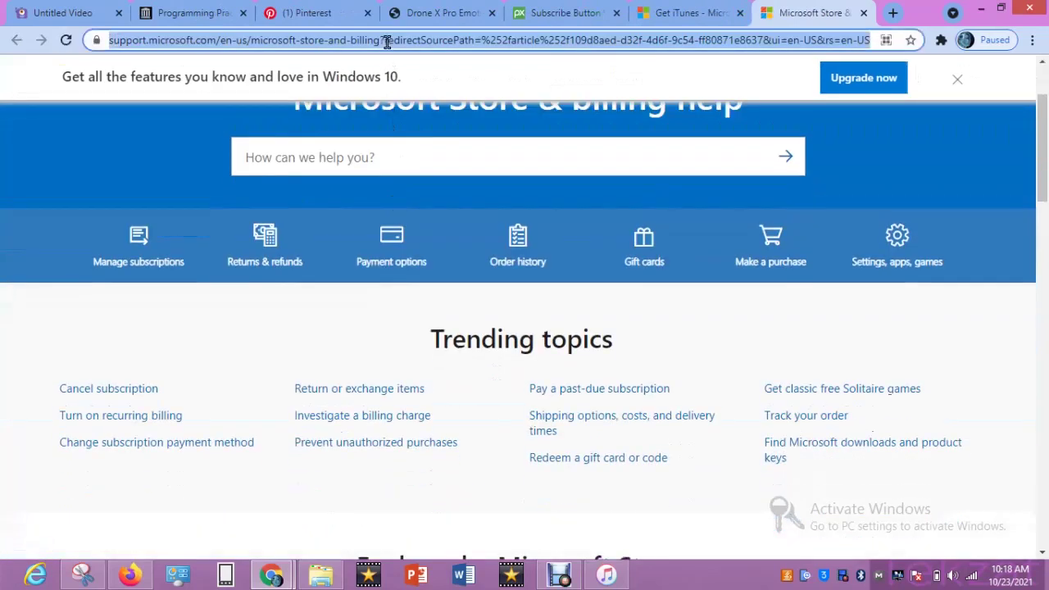
- Search 'itunes latest version 64 bit download' and open Apple's iTunes 12.10.11 for Windows page
type("itu")
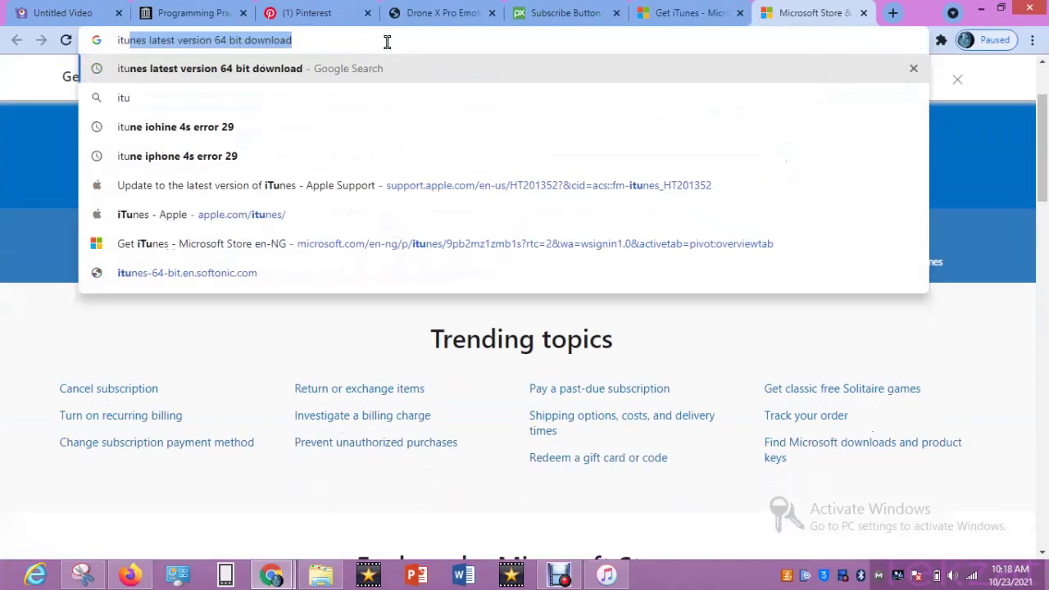
key("Right")
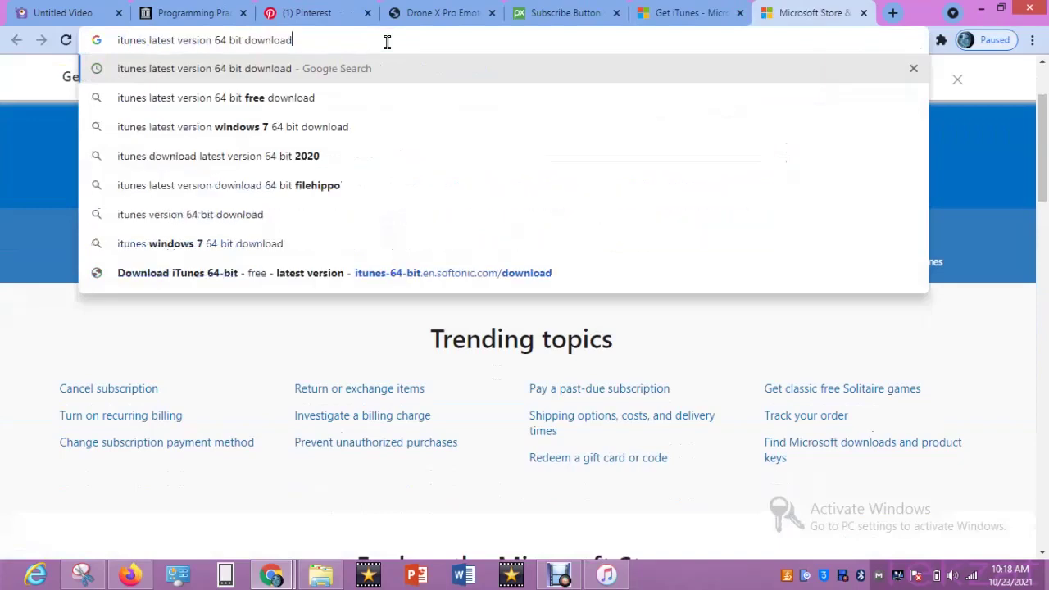
key("Return")
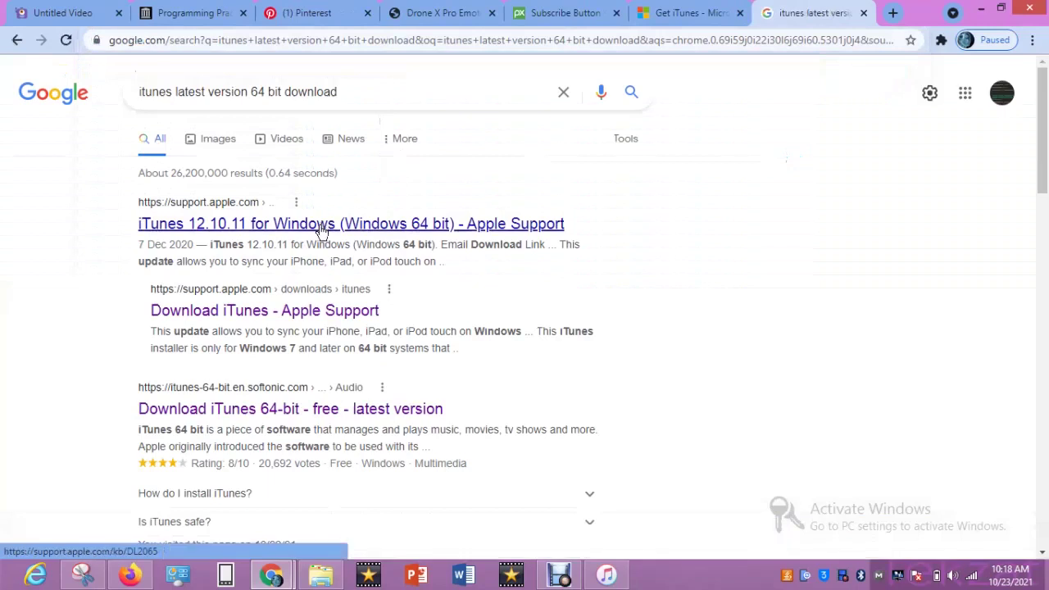
left_click(322, 232)
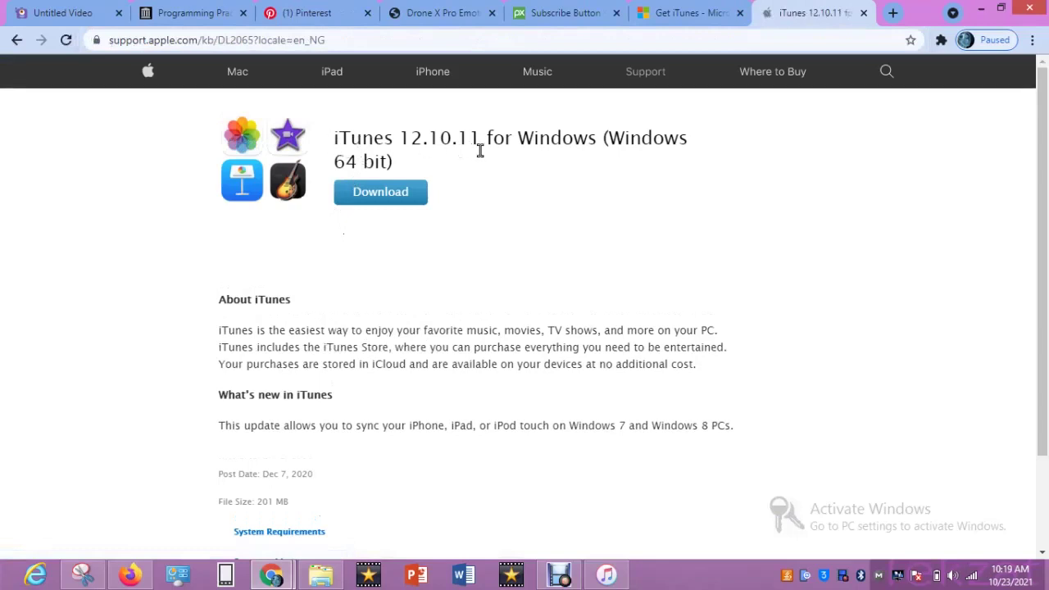
left_click_drag(403, 138, 483, 136)
left_click(607, 574)
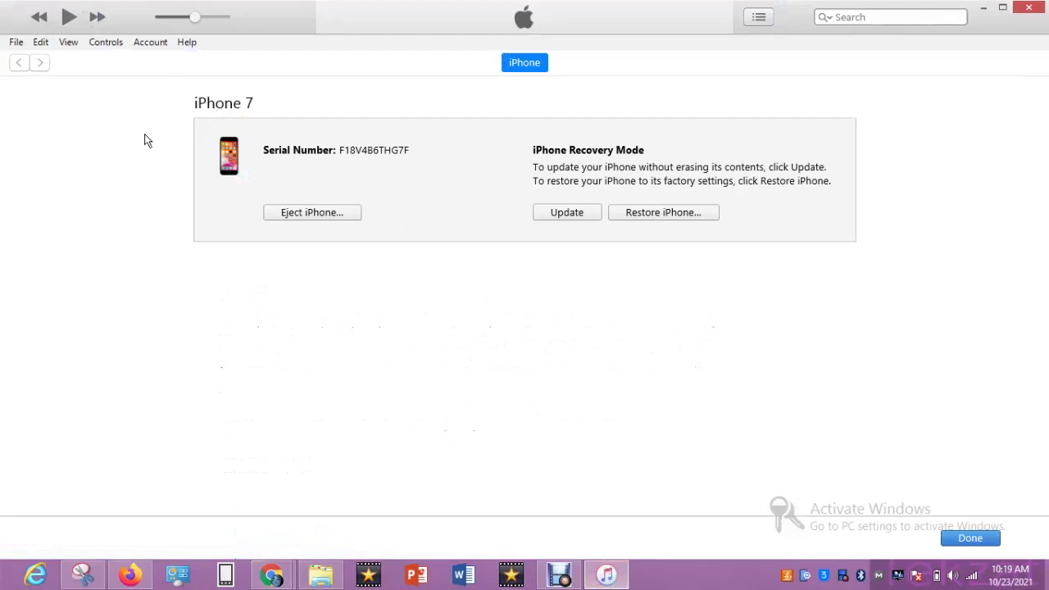
- Check the installed iTunes version 12.10.11.2 in Help > About, then return to the 12.10.11 page
left_click(186, 43)
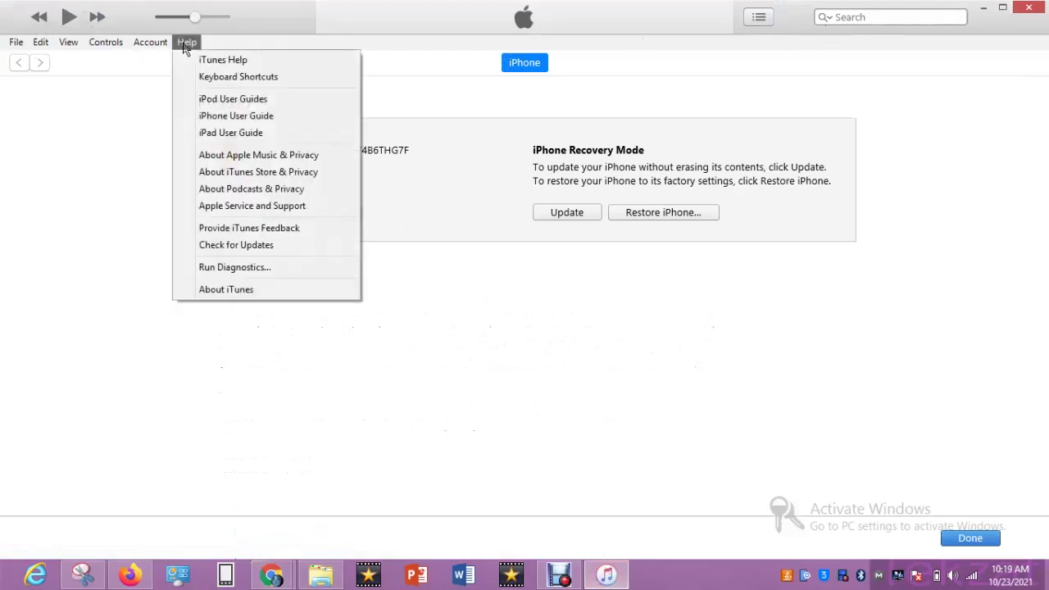
left_click(224, 290)
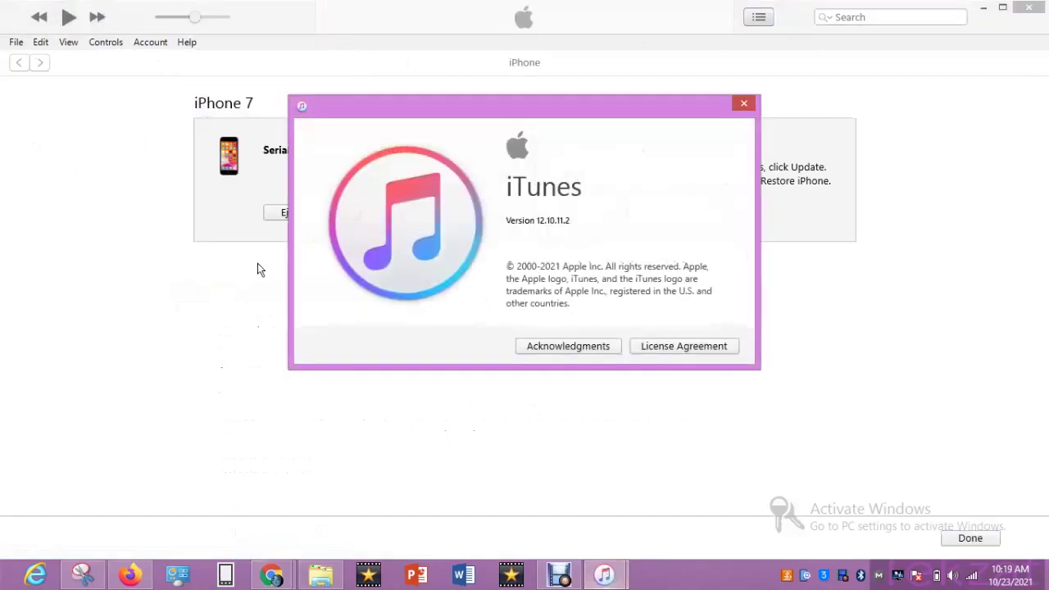
left_click_drag(573, 221, 508, 217)
left_click(540, 220)
left_click_drag(536, 220, 550, 216)
mouse_move(279, 577)
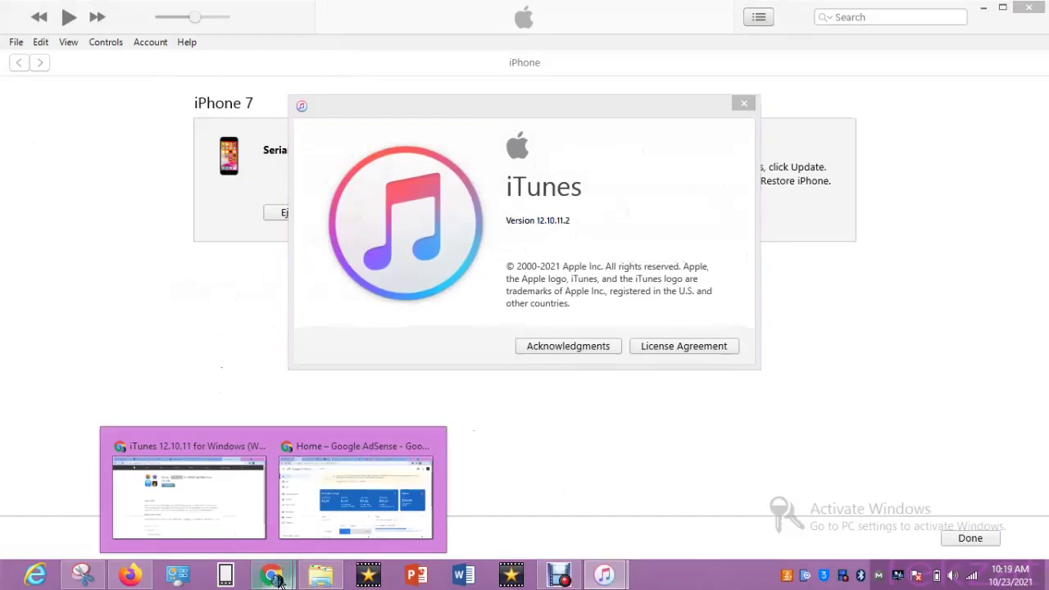
left_click(184, 491)
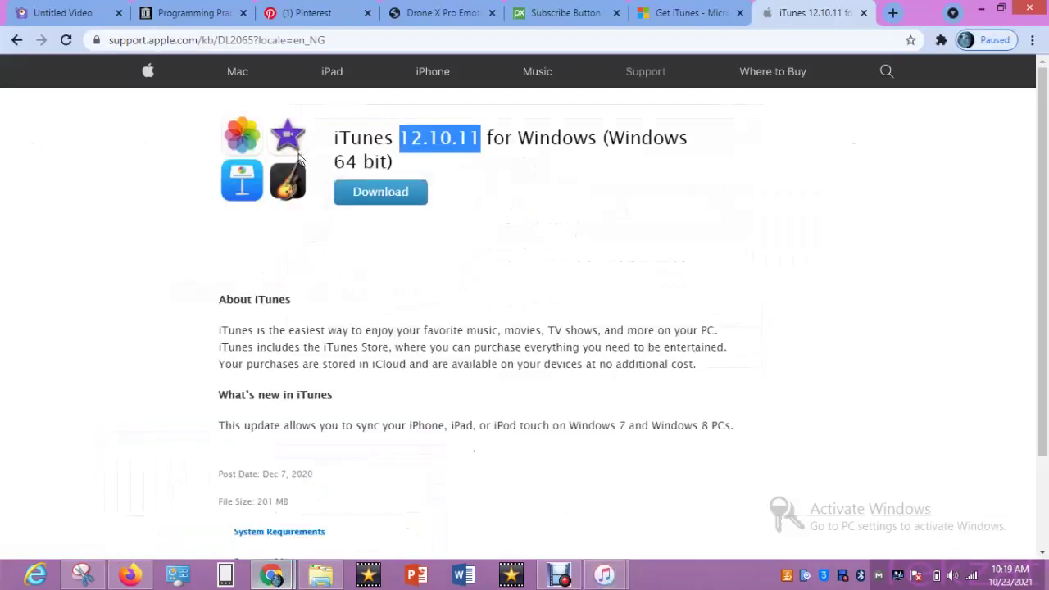
- Compare the page's 12.10.11 with the installed 12.10.11.2 shown in the About window
left_click(411, 147)
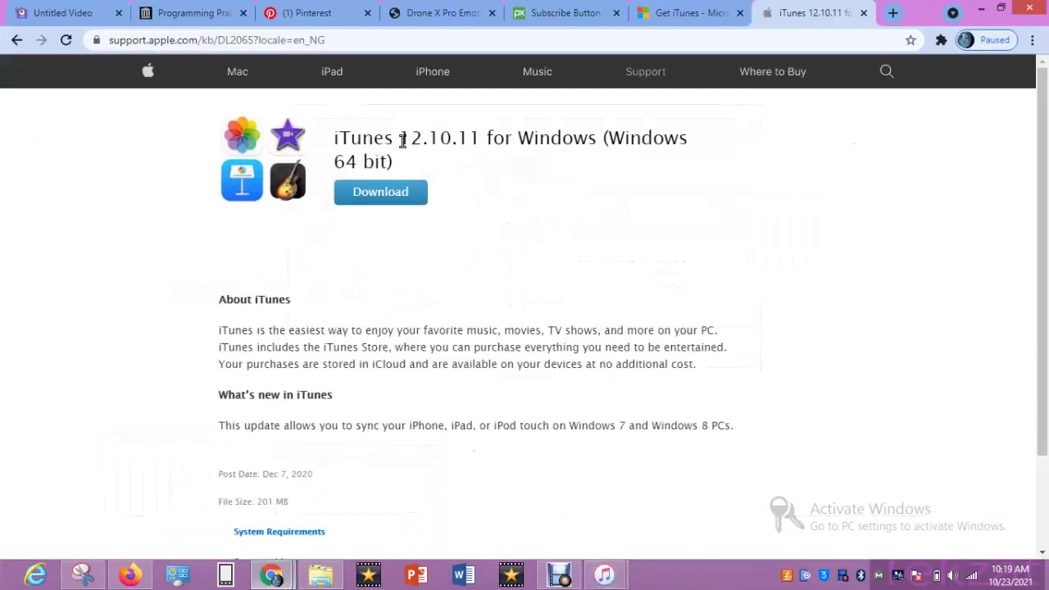
left_click_drag(401, 137, 475, 150)
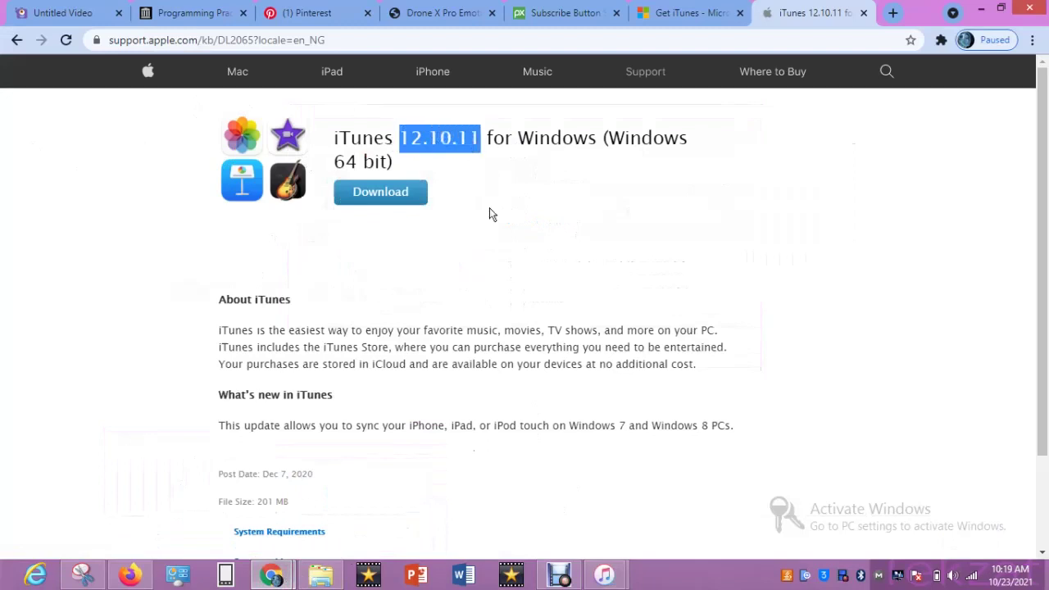
mouse_move(610, 574)
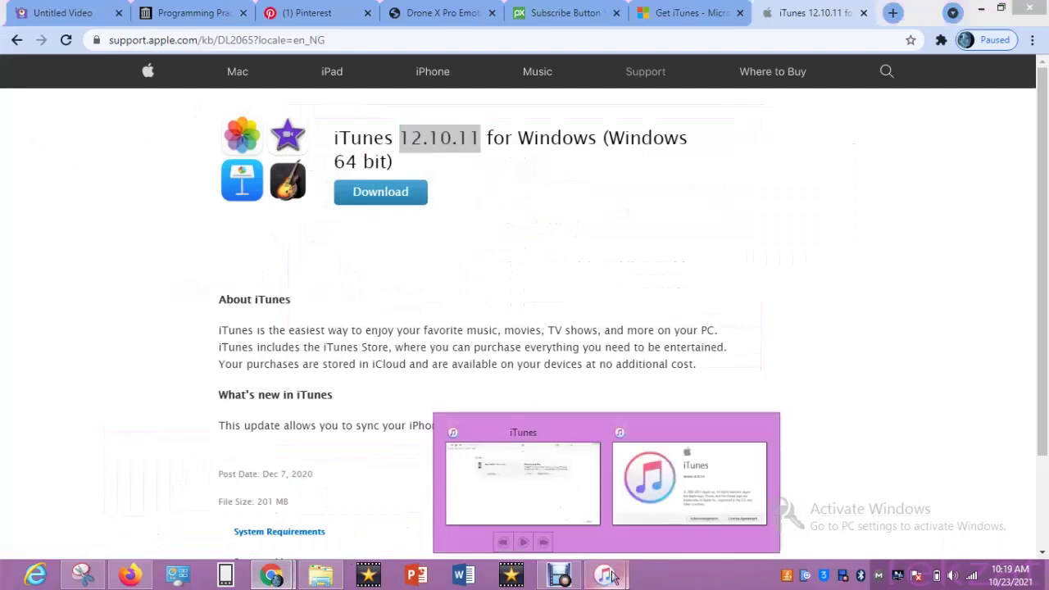
left_click(692, 490)
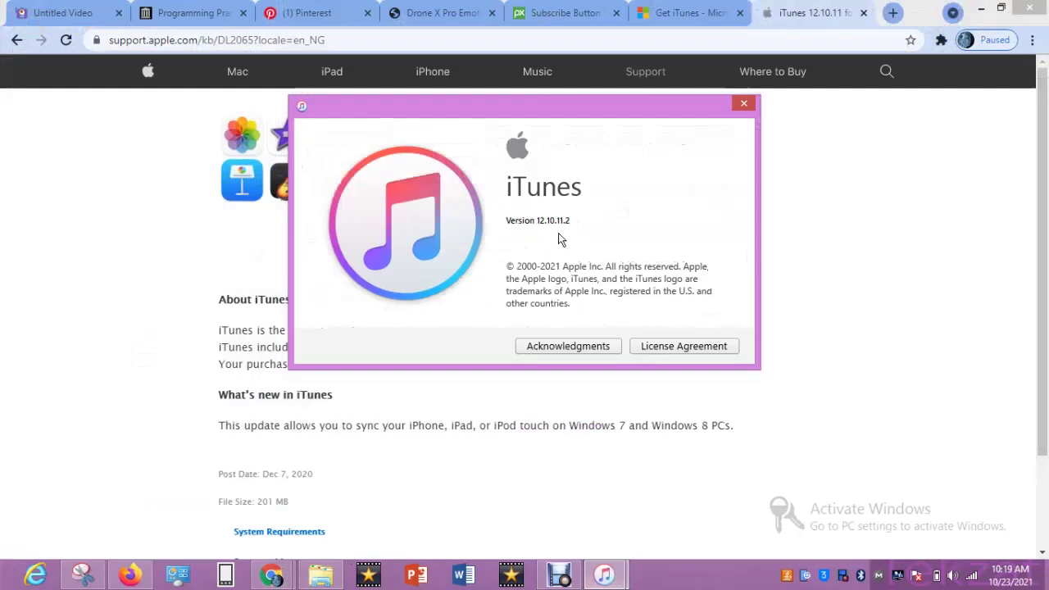
left_click_drag(540, 117, 504, 203)
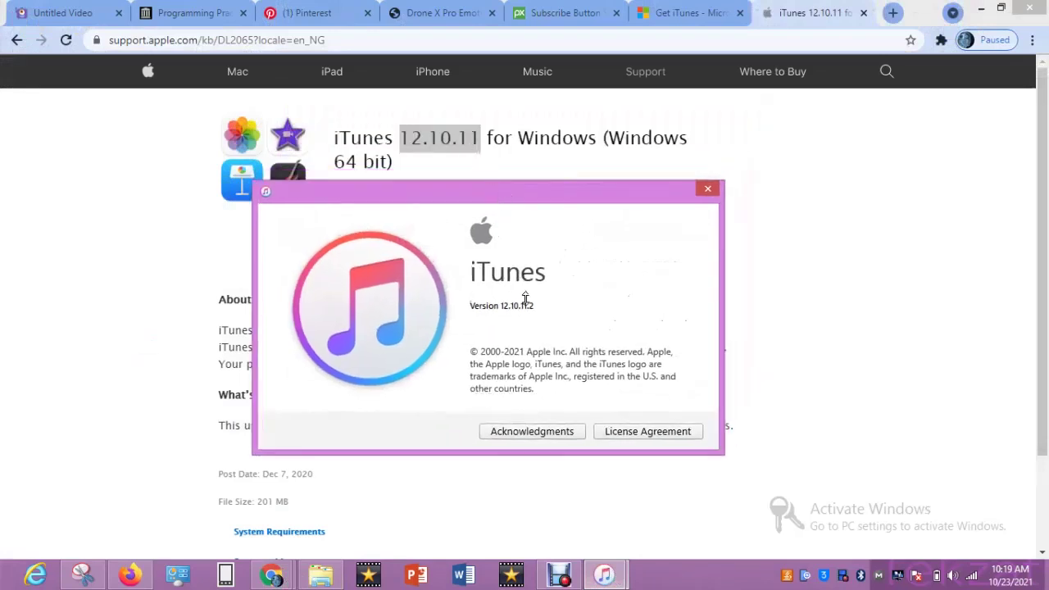
left_click_drag(537, 305, 506, 304)
key("Escape")
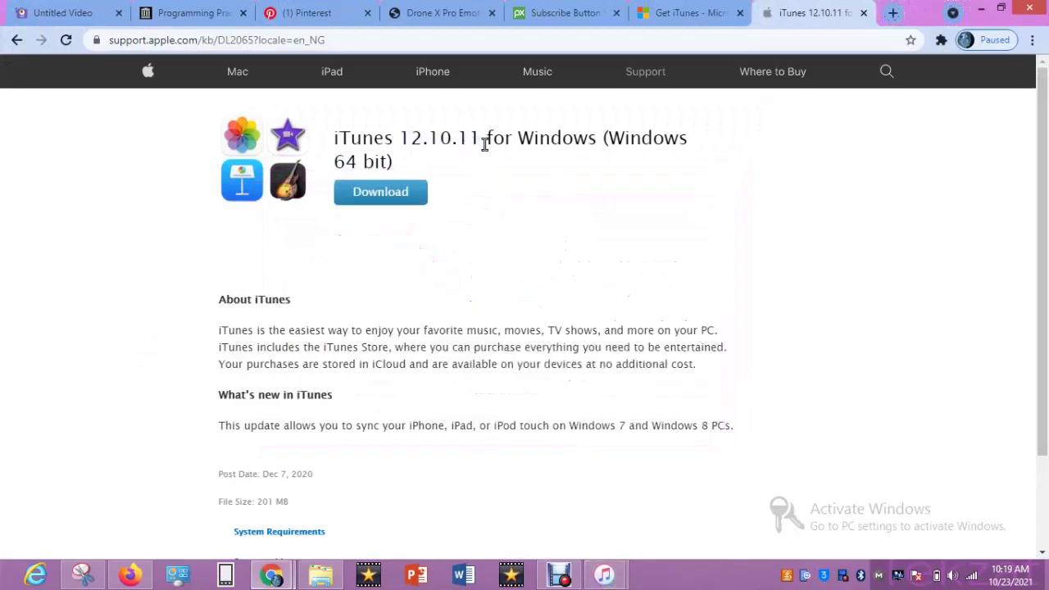
left_click_drag(478, 139, 441, 145)
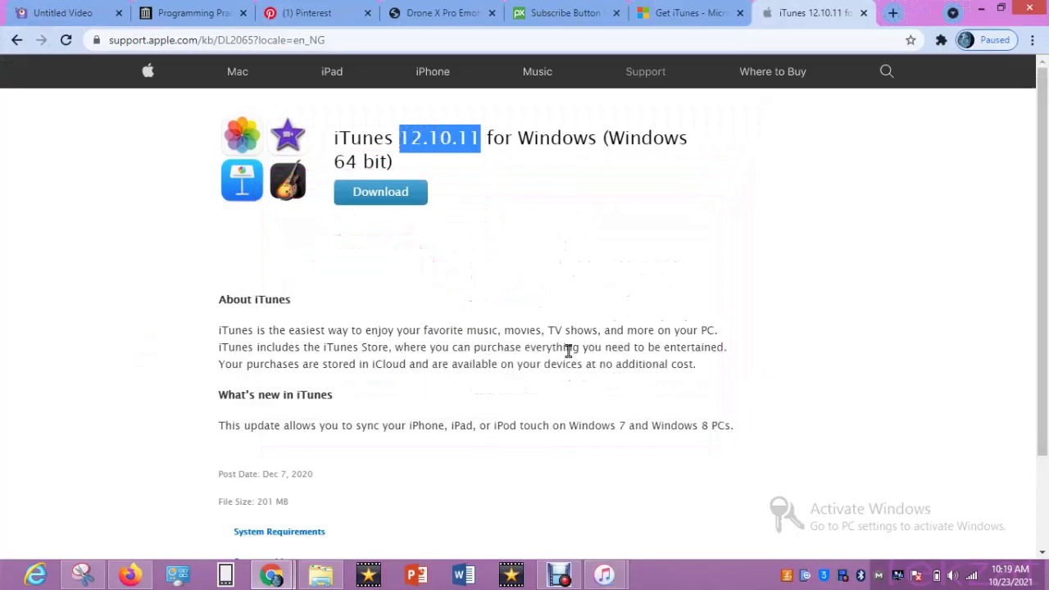
- Close the iTunes About window and quit iTunes
mouse_move(606, 576)
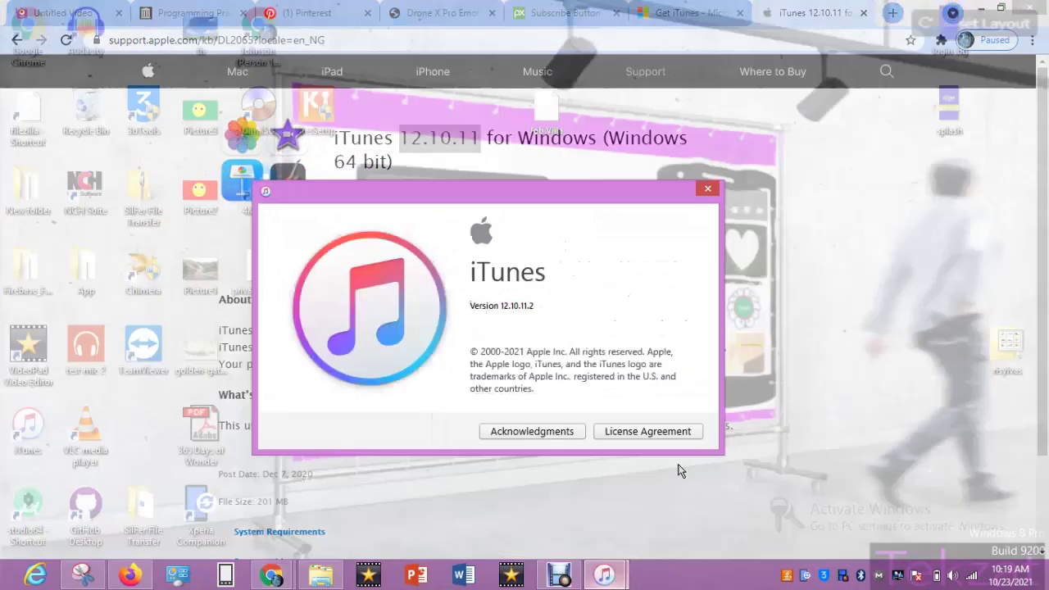
left_click(680, 472)
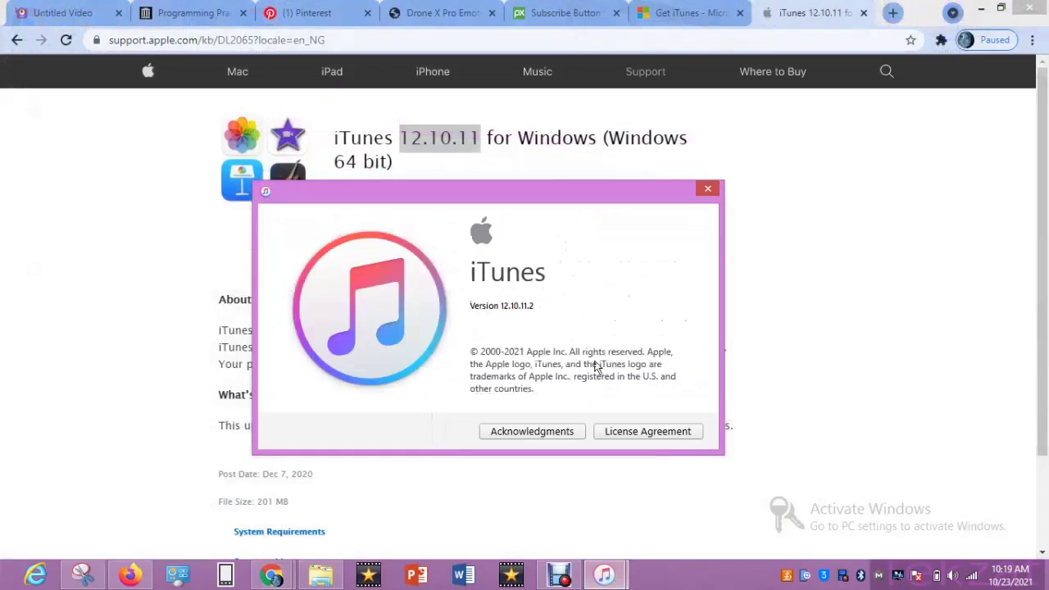
left_click(707, 188)
mouse_move(610, 576)
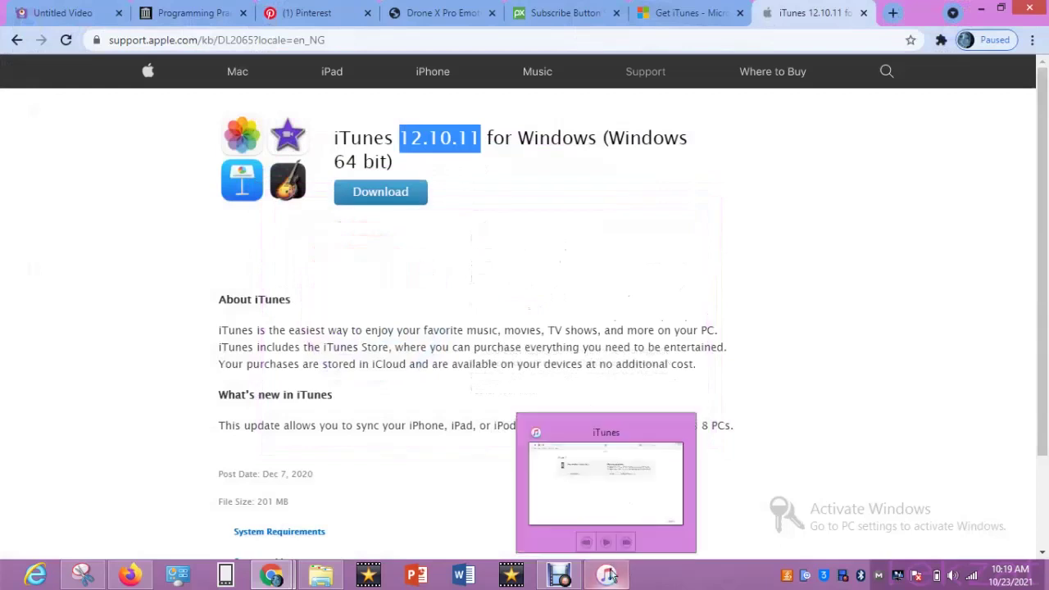
left_click(620, 524)
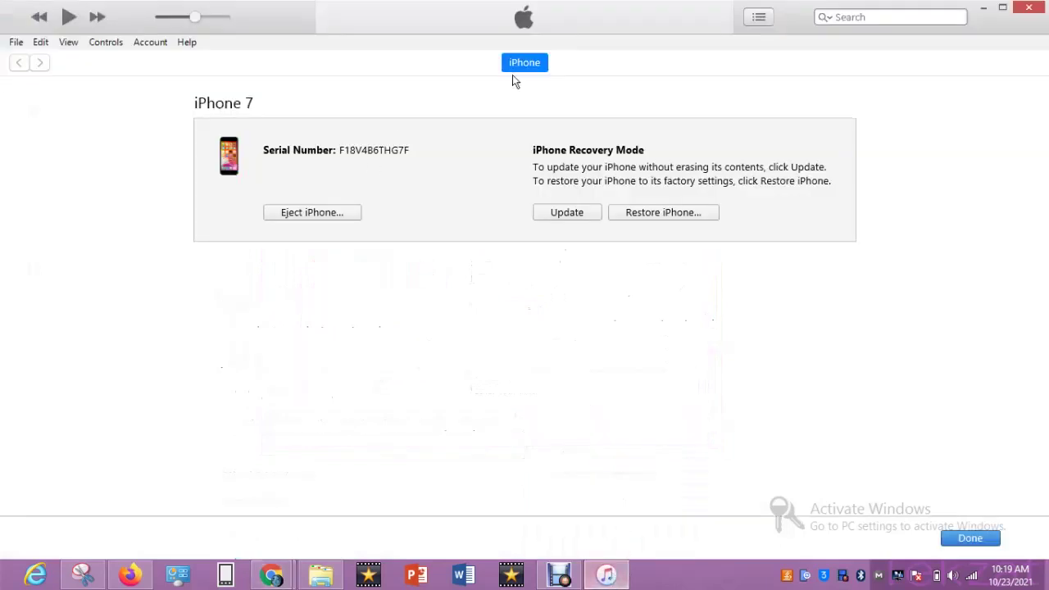
left_click(1028, 7)
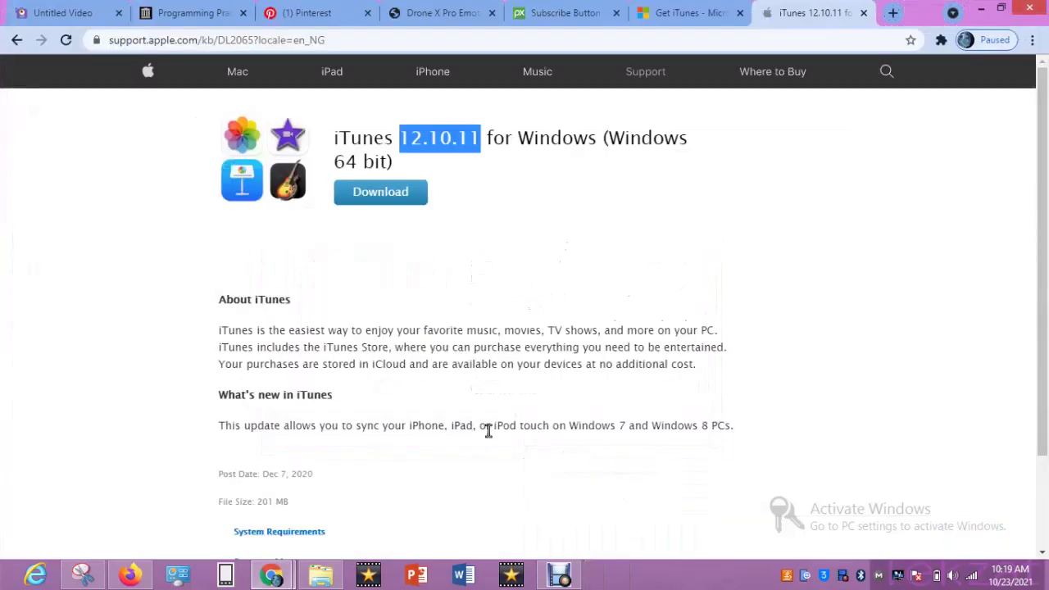
left_click(326, 574)
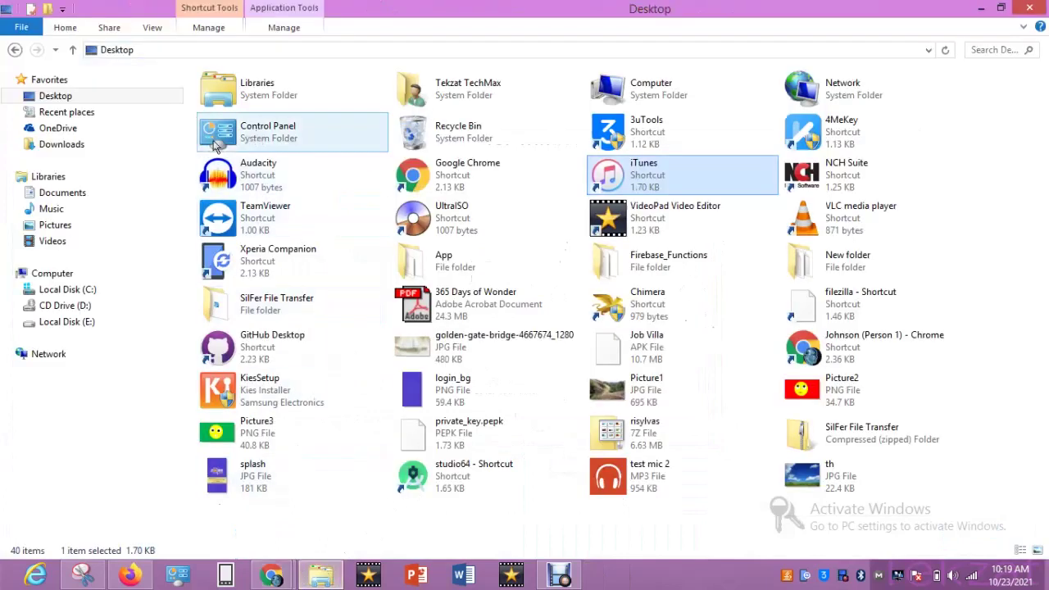
- In Downloads, read the iTunes64Setup12.12.1.1 installer's version via Rename without changing the name
left_click(82, 149)
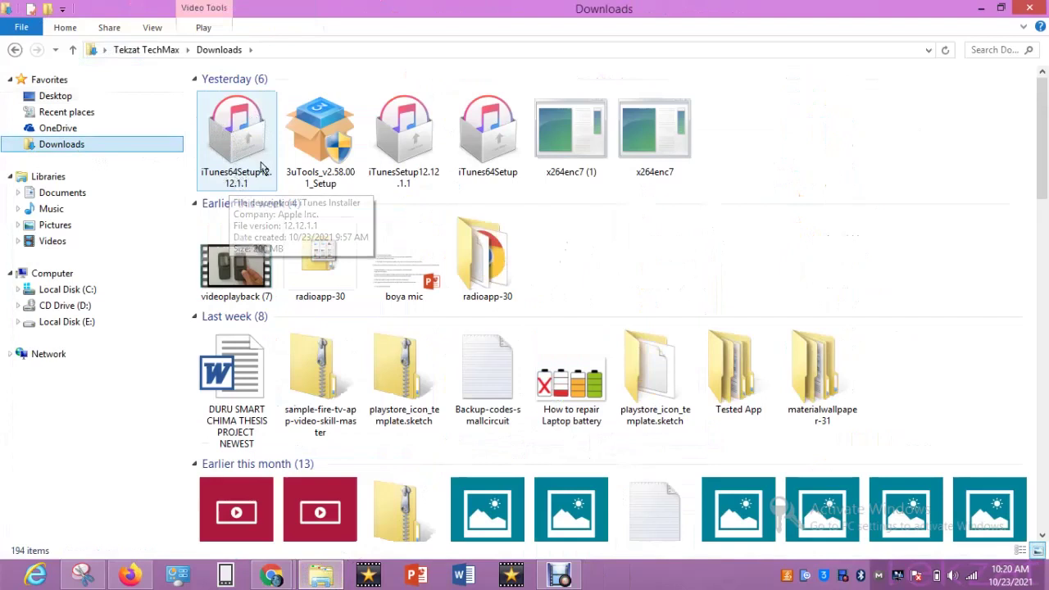
right_click(251, 180)
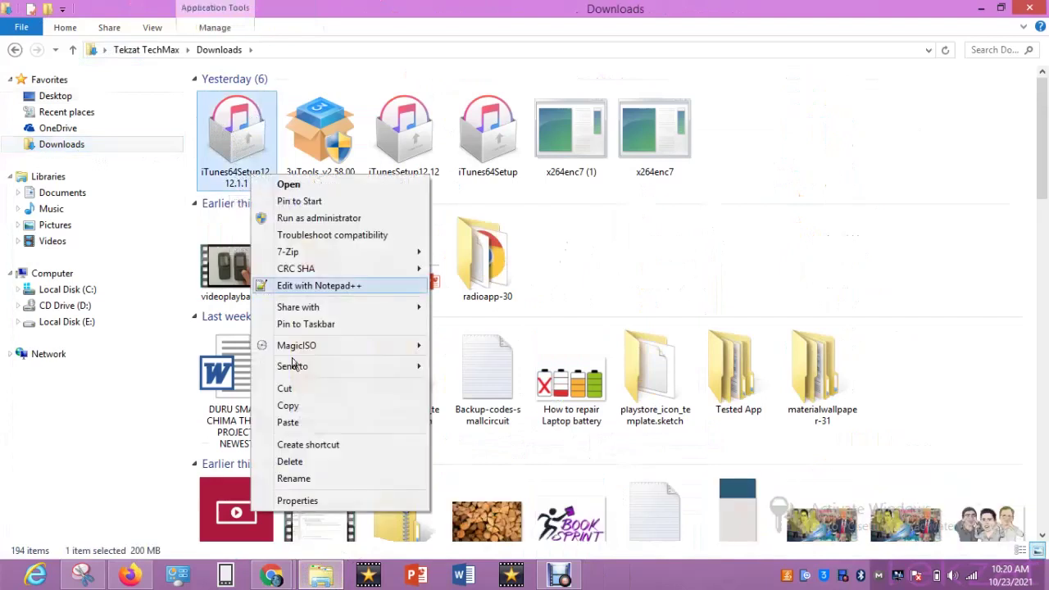
left_click(361, 478)
left_click(252, 183)
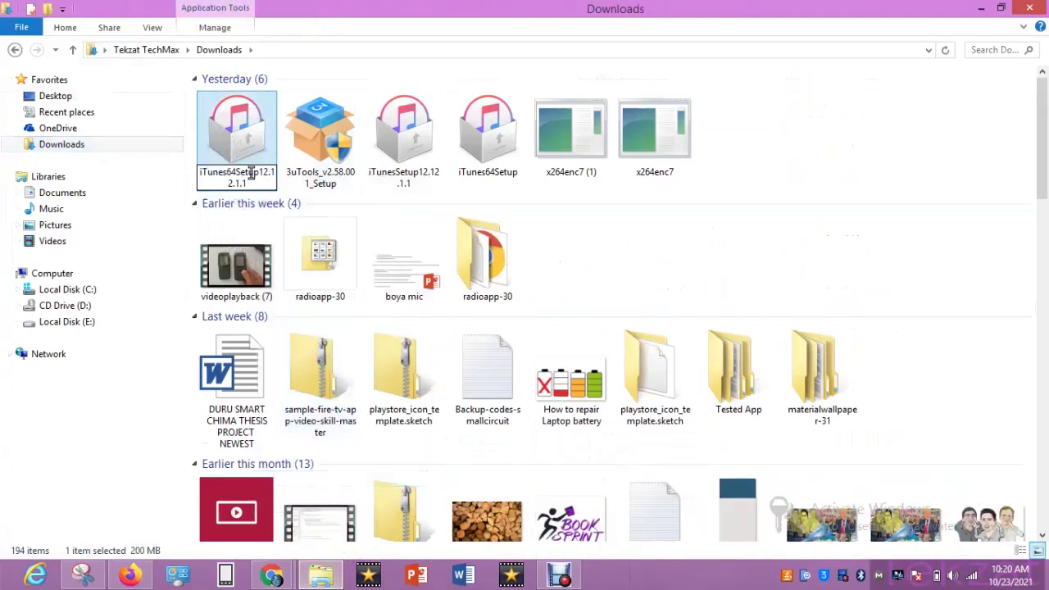
left_click_drag(258, 173, 275, 186)
left_click(261, 174)
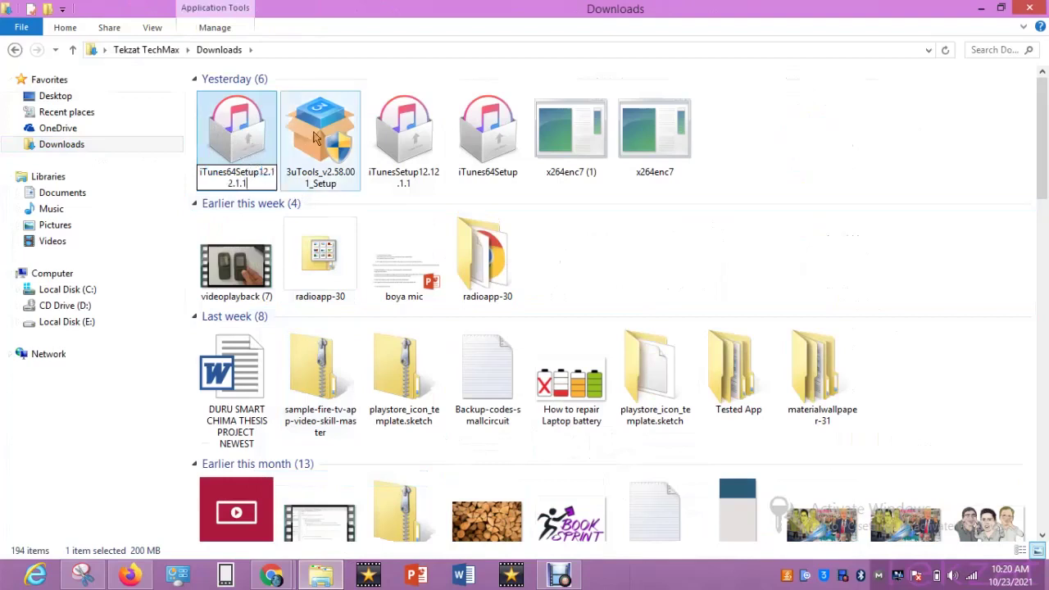
- Run the iTunes 12.12.1.1 installer and exit it after the Windows 10 requirement error
double_click(261, 146)
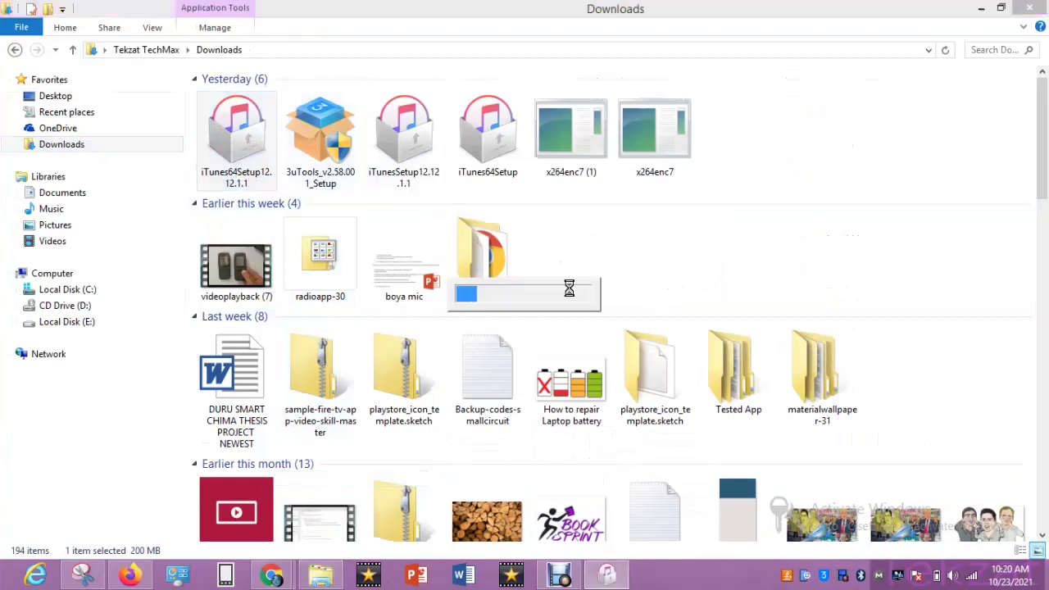
left_click(1030, 8)
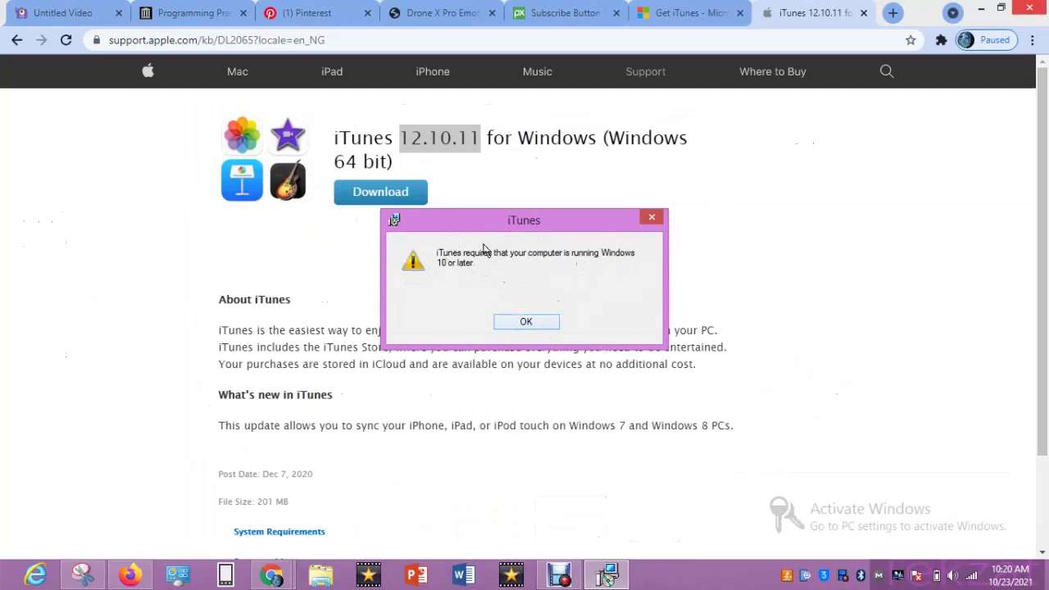
left_click(528, 324)
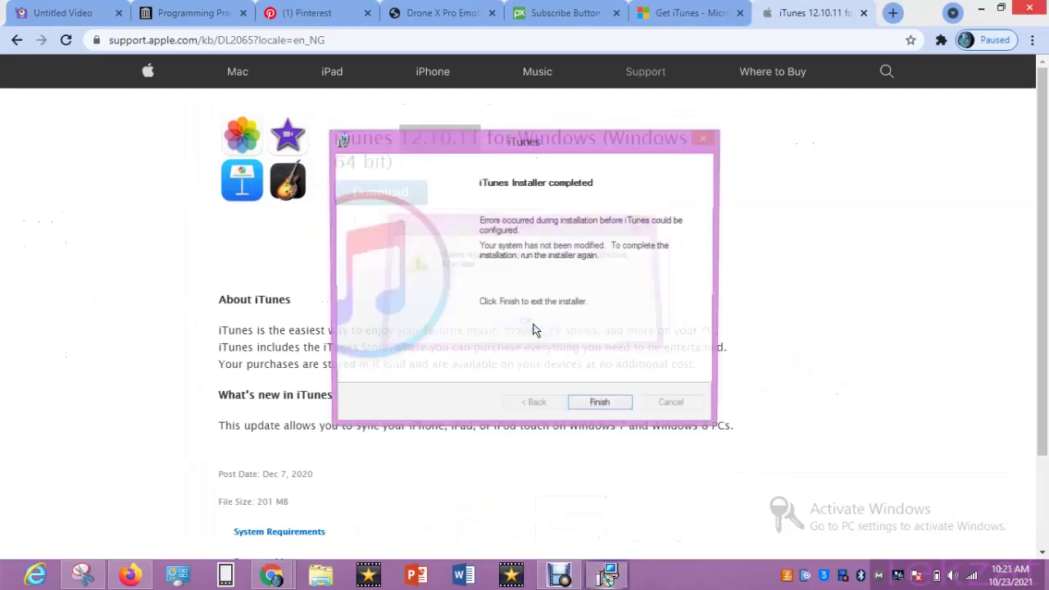
left_click(609, 408)
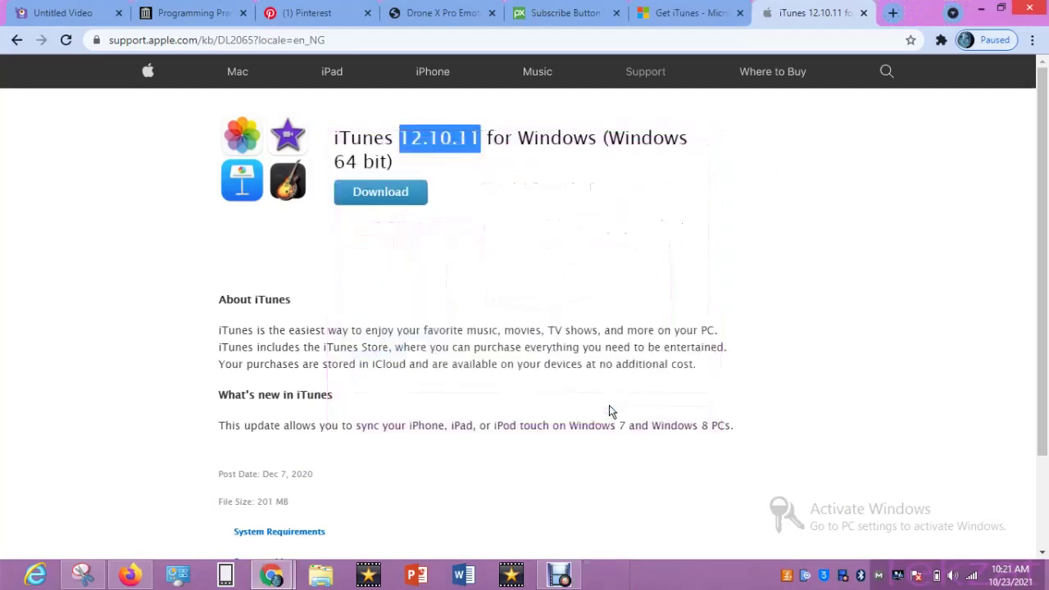
- Search '3utools', check version V2.58 dated 2021-09-24 on 3u.com, then open Downloads
left_click(429, 40)
type("3u")
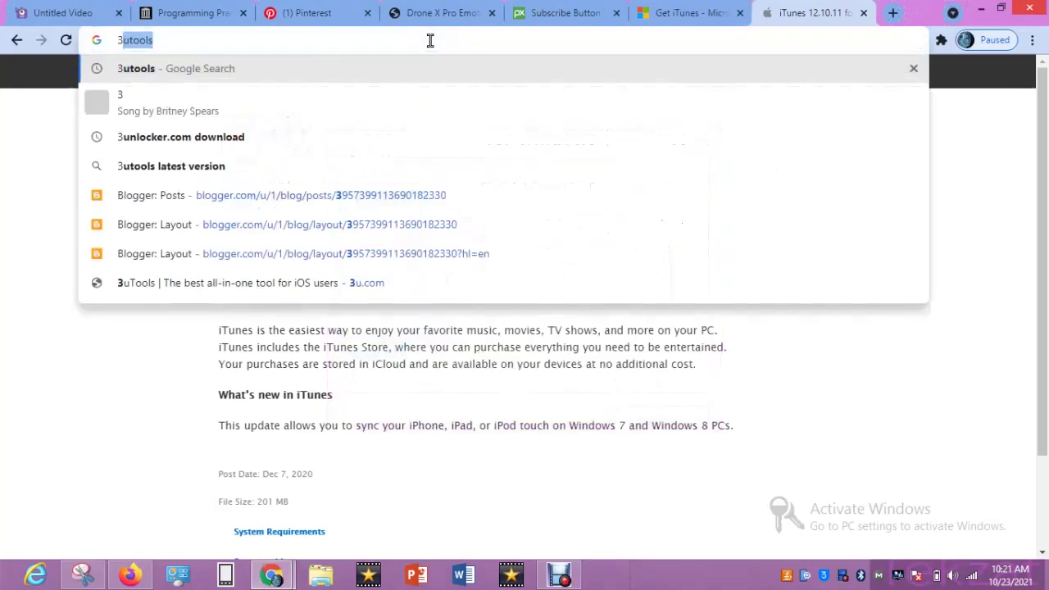
type("tools")
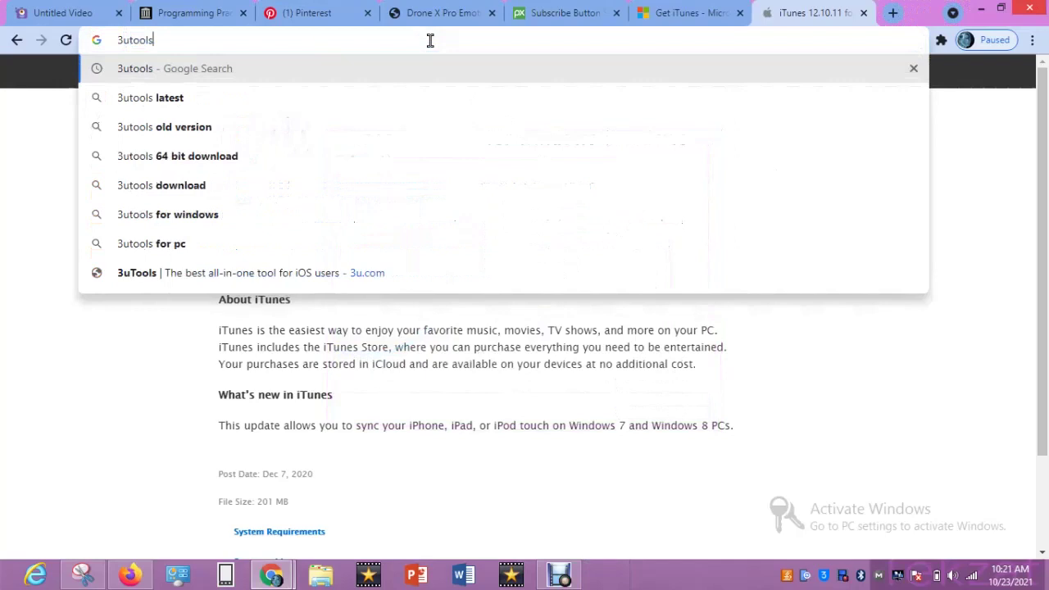
key("Return")
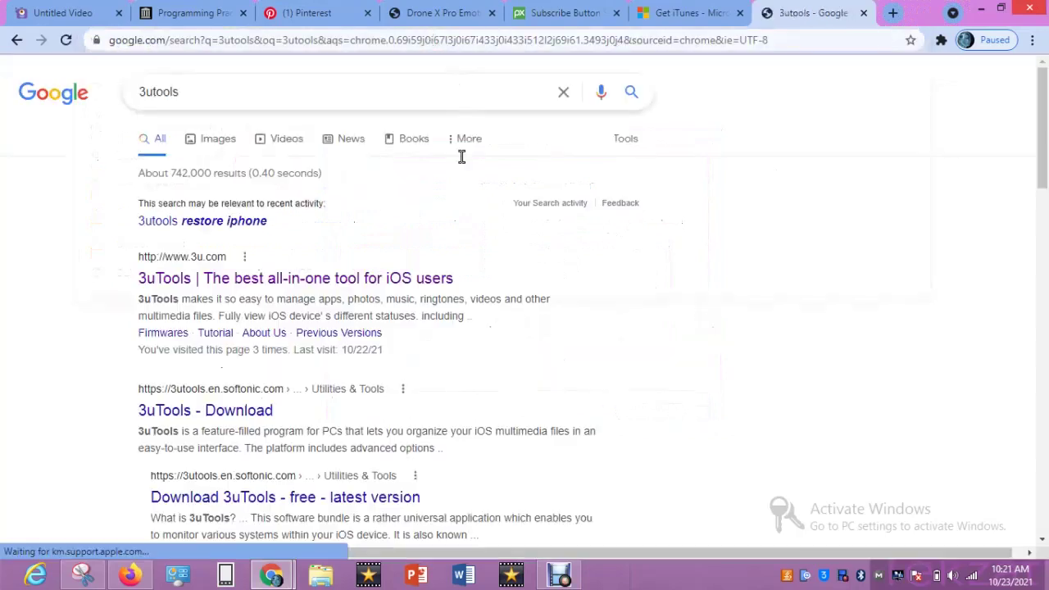
left_click(346, 279)
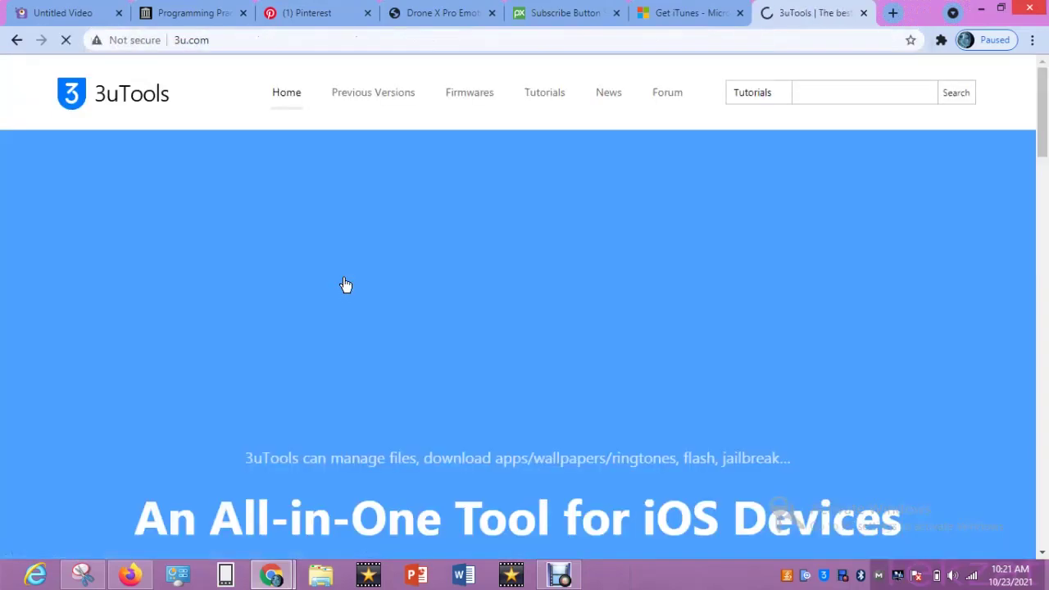
scroll(441, 283, "down", 4)
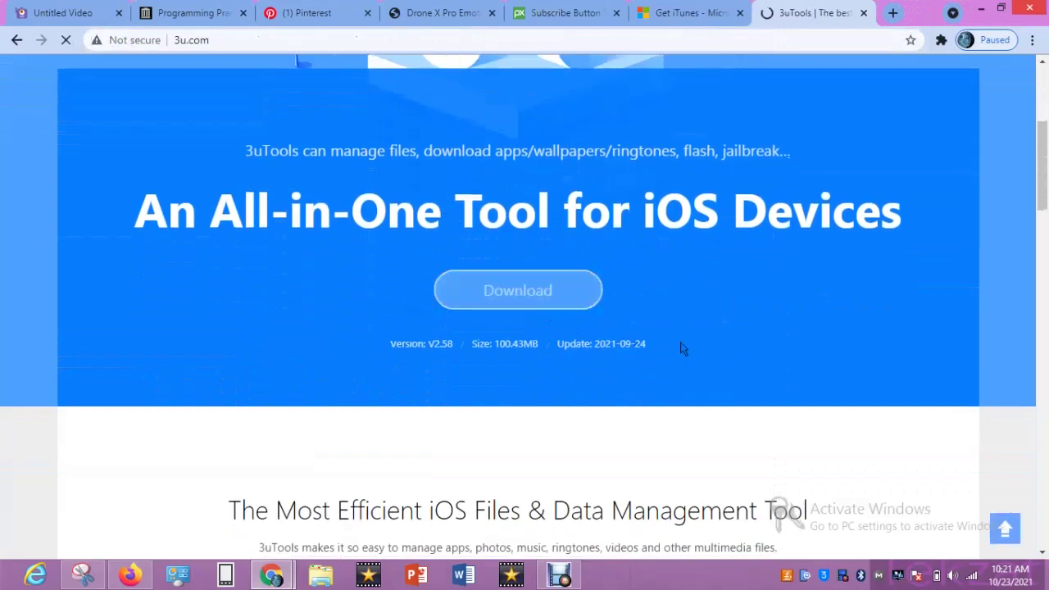
left_click_drag(558, 349, 646, 353)
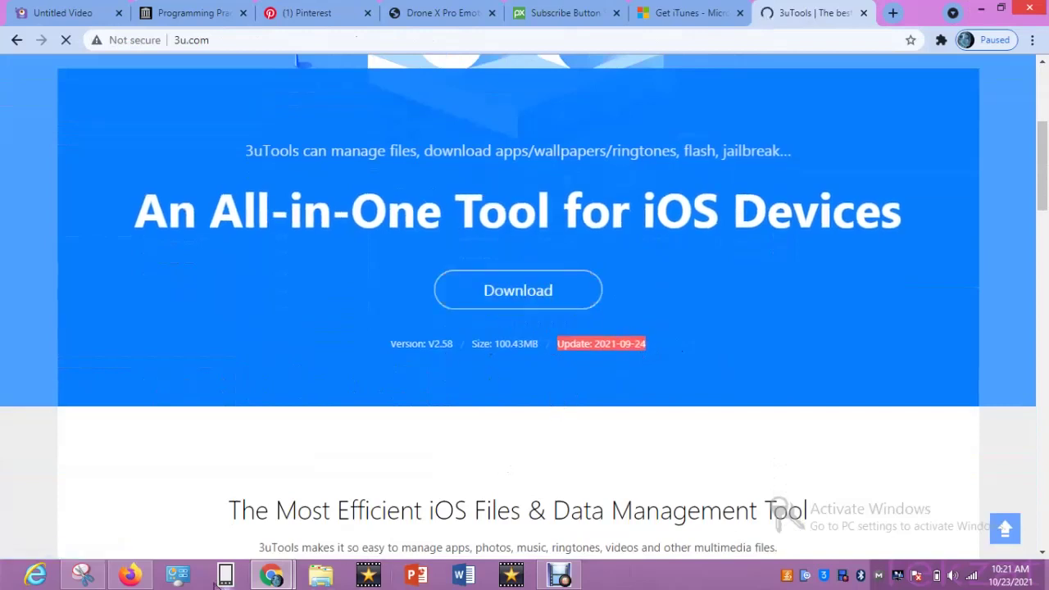
left_click(325, 576)
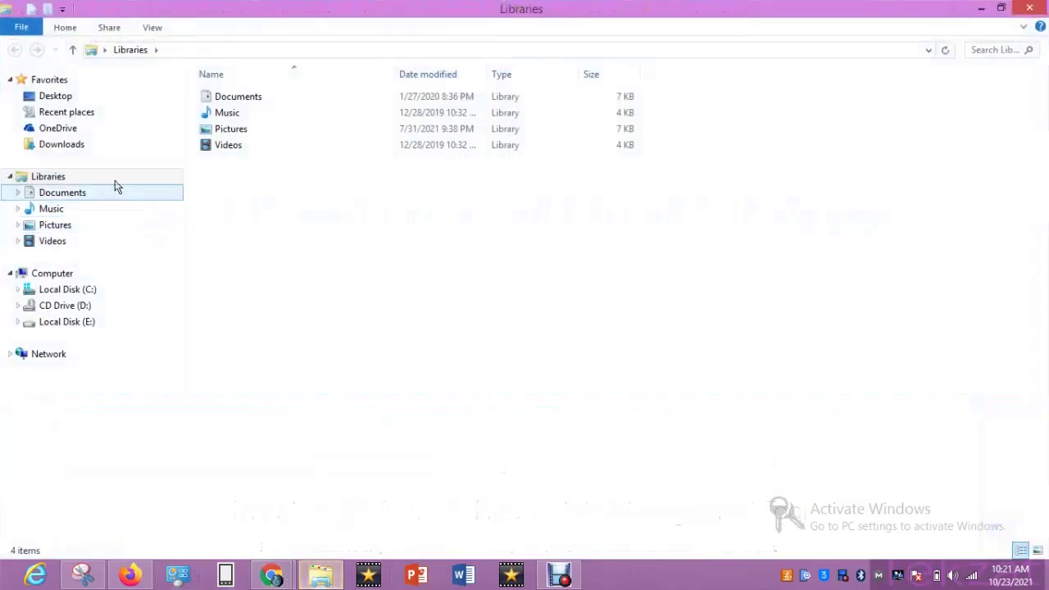
left_click(68, 154)
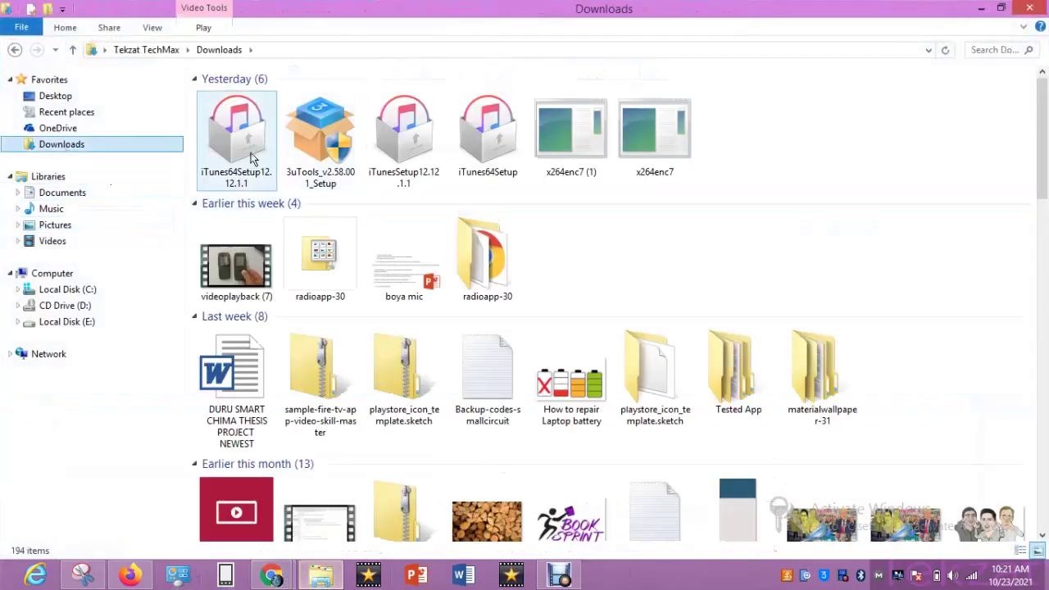